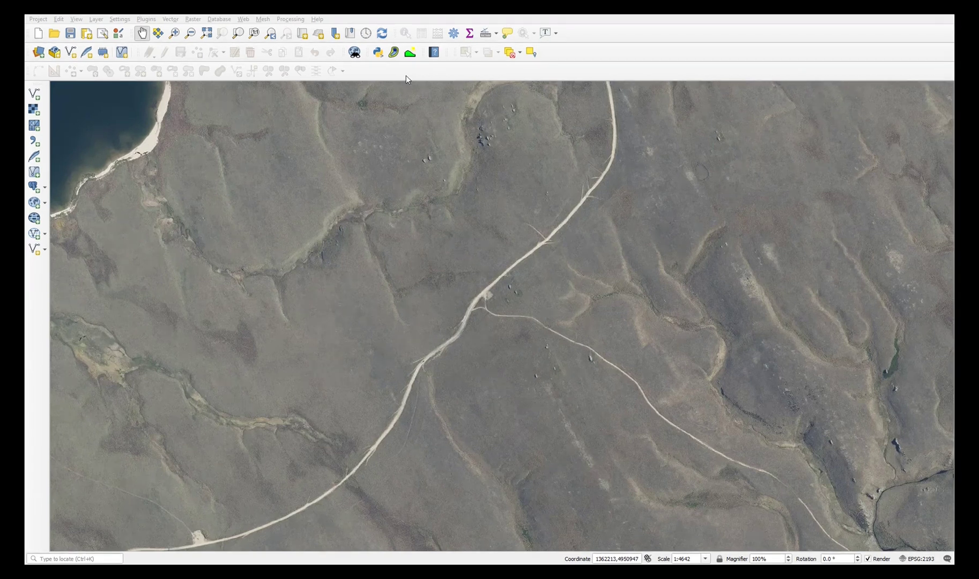
# Create the GeologicalSymbols point shapefile in EPSG:2193 with Type, Strk_Trnd, Dip_Plunge and D_P_Azim fields.
pyautogui.click(95, 19)
pyautogui.moveTo(150, 41)
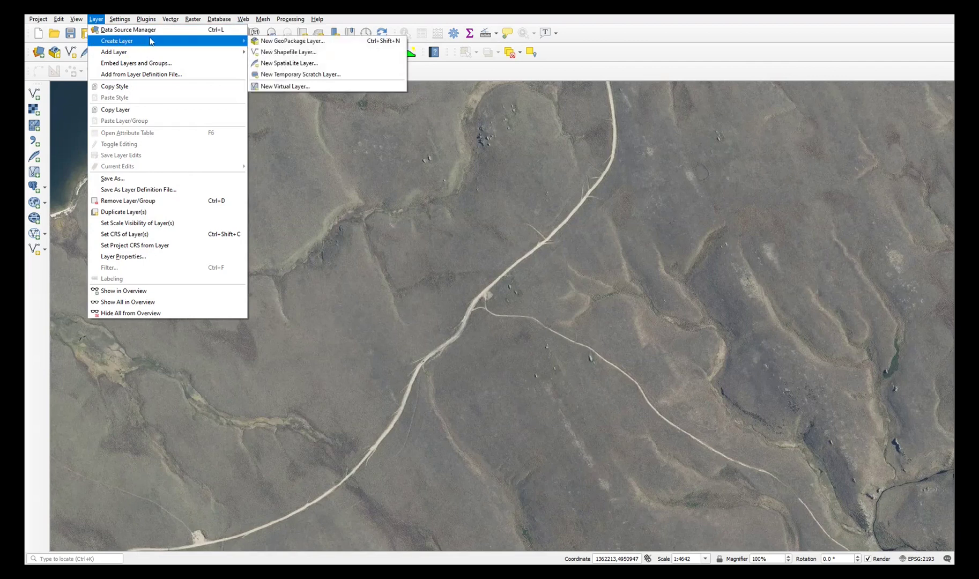
pyautogui.click(272, 52)
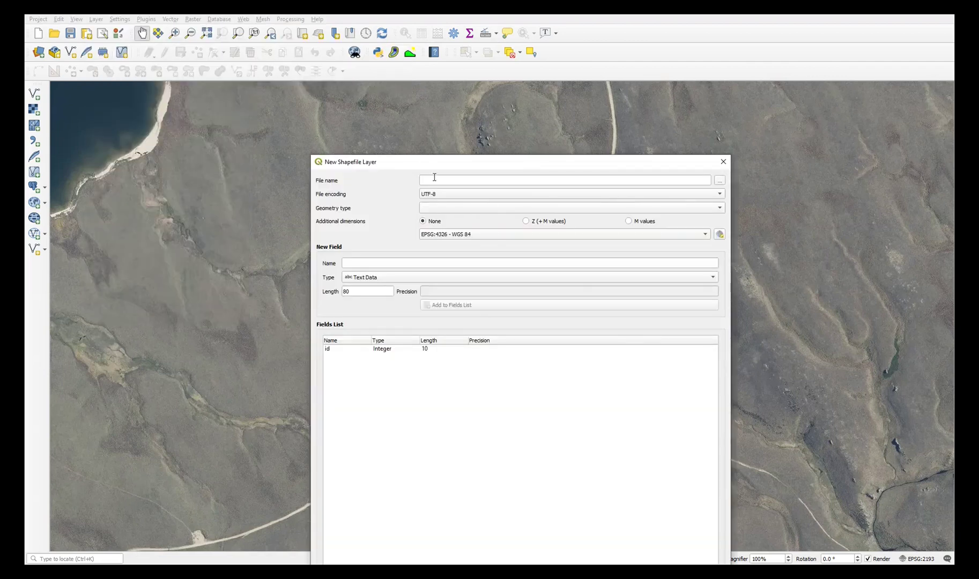
pyautogui.click(434, 178)
pyautogui.write('GeologicalSymbols')
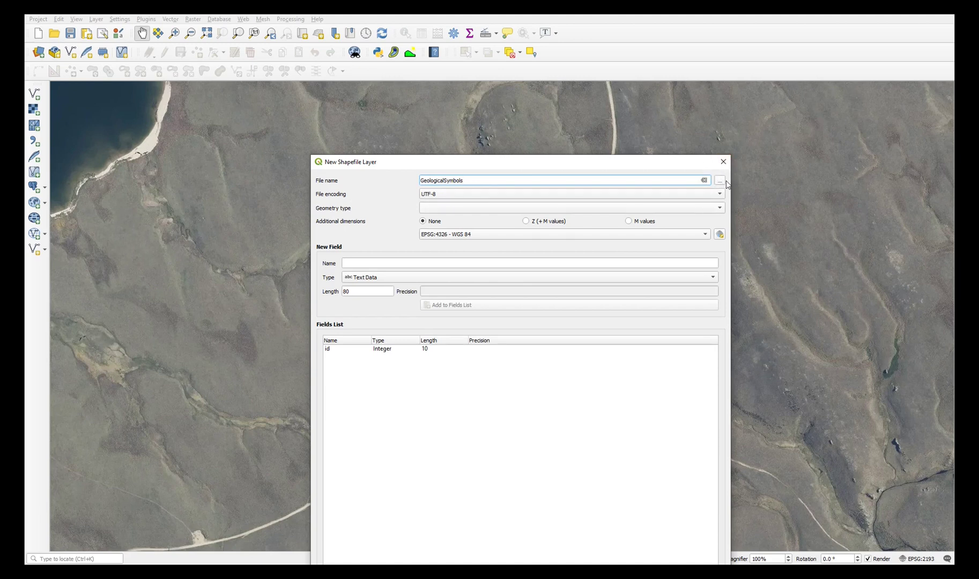
pyautogui.click(691, 209)
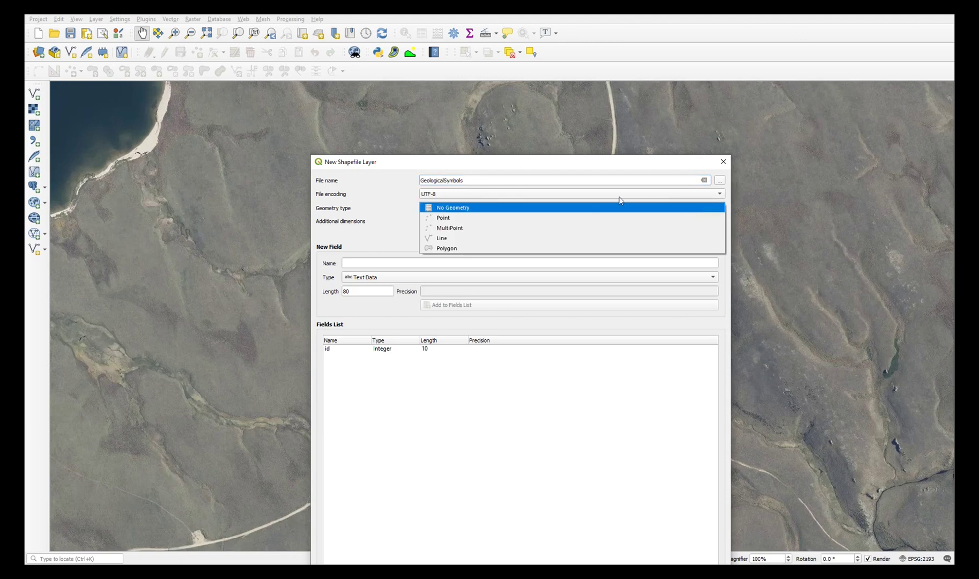
pyautogui.click(474, 219)
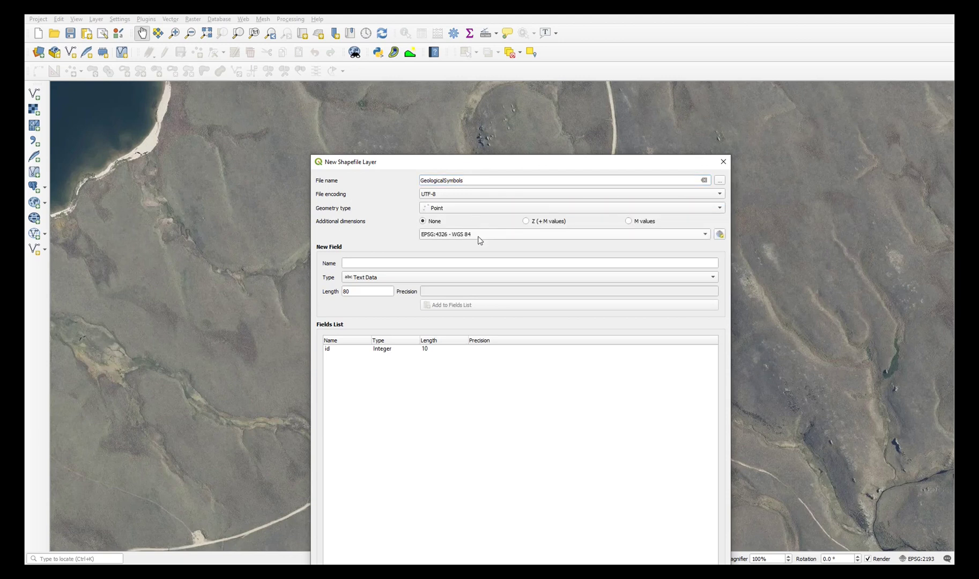
pyautogui.click(480, 235)
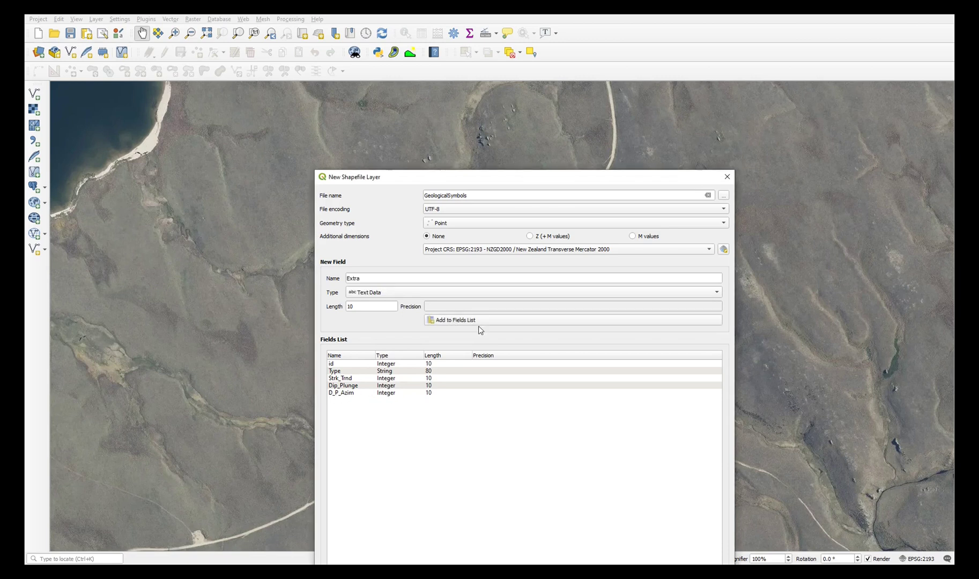
pyautogui.moveTo(494, 176); pyautogui.dragTo(492, 67)
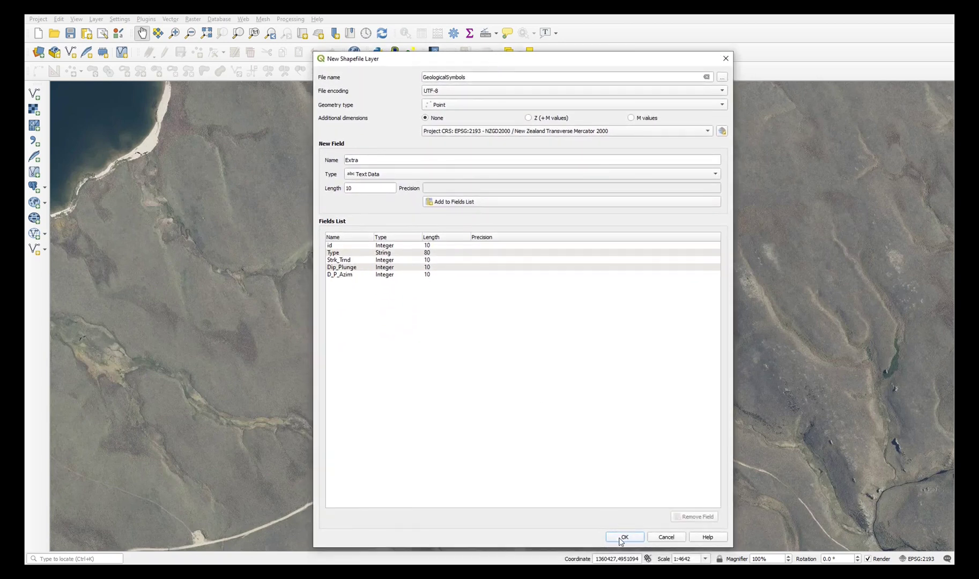
pyautogui.click(622, 541)
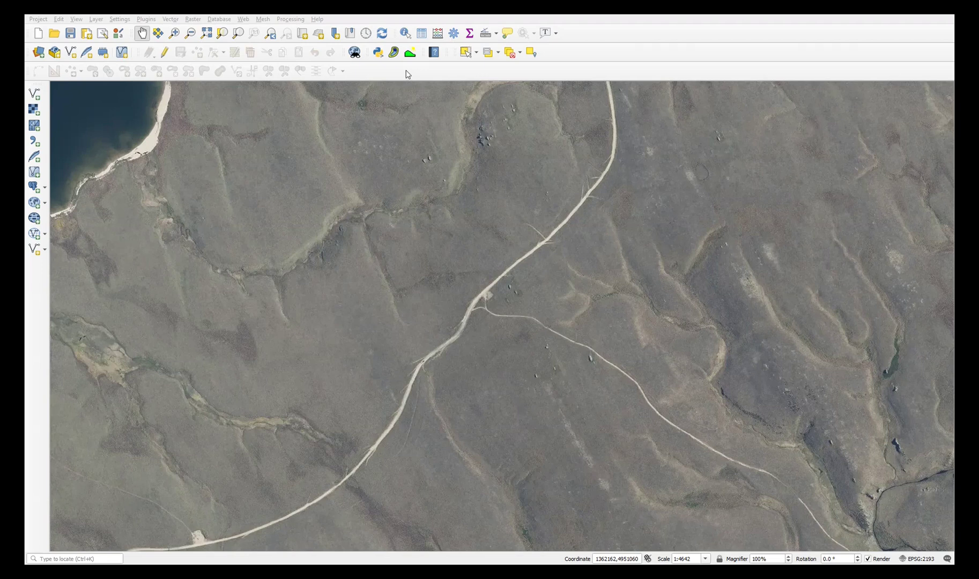
# Dock the Layers panel from View > Panels and zoom the map in closer.
pyautogui.click(77, 20)
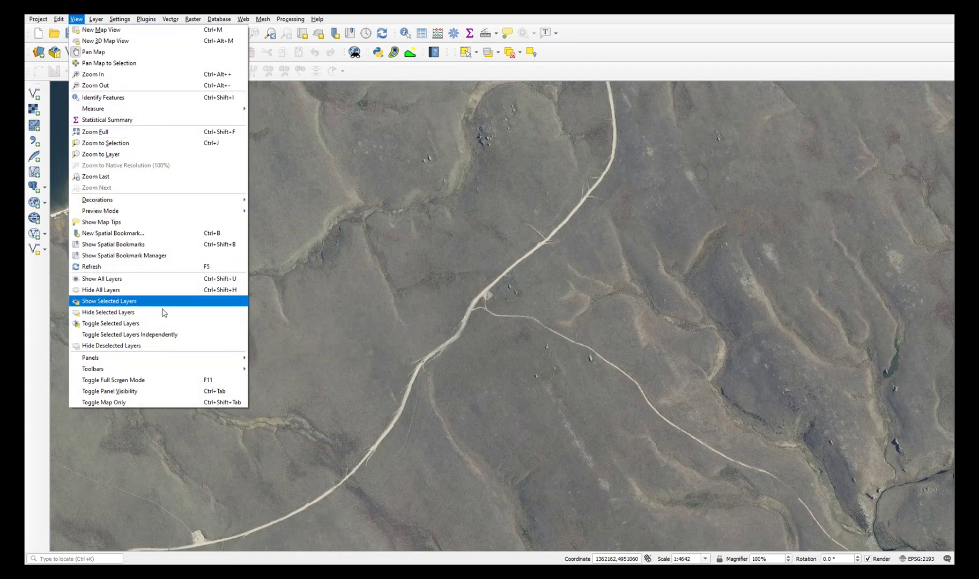
pyautogui.moveTo(225, 357)
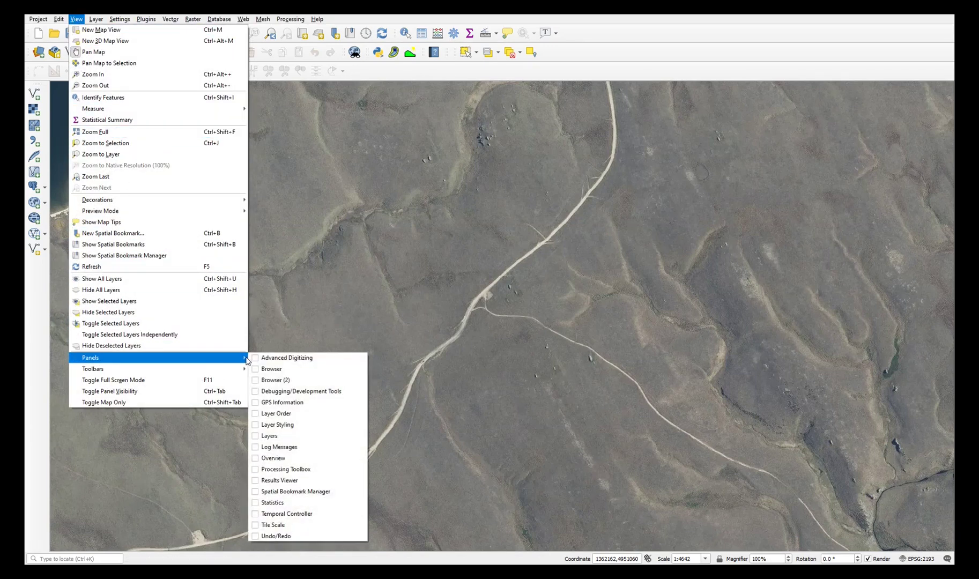
pyautogui.click(258, 437)
pyautogui.hotkey('ctrl', 'alt', '+')
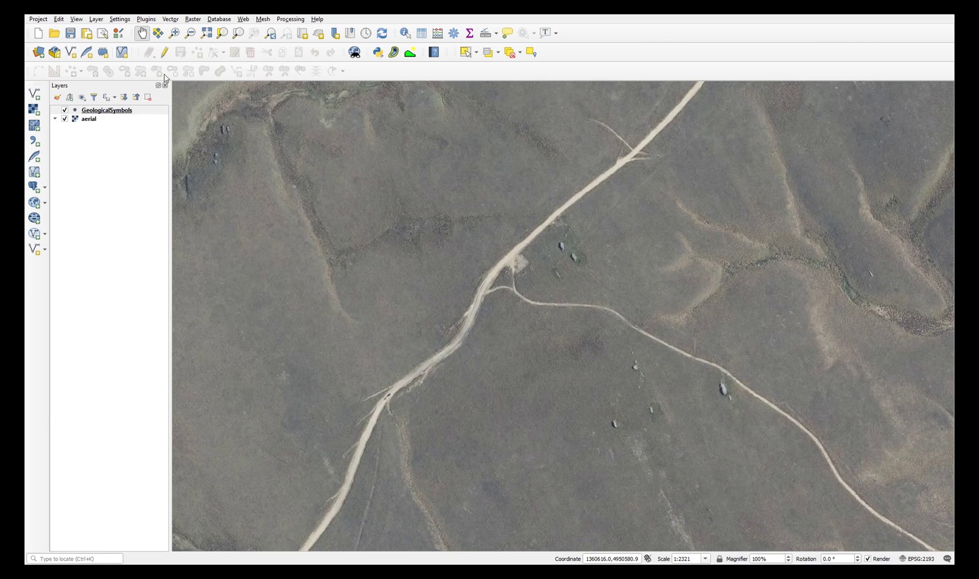
# Start editing GeologicalSymbols and place a point near the boulders east of the track junction.
pyautogui.click(163, 54)
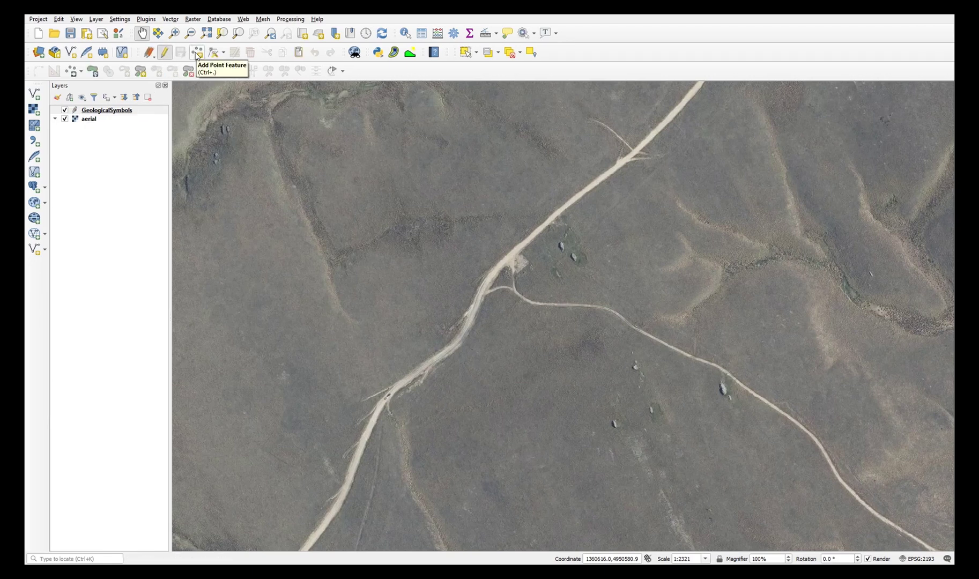
pyautogui.click(197, 53)
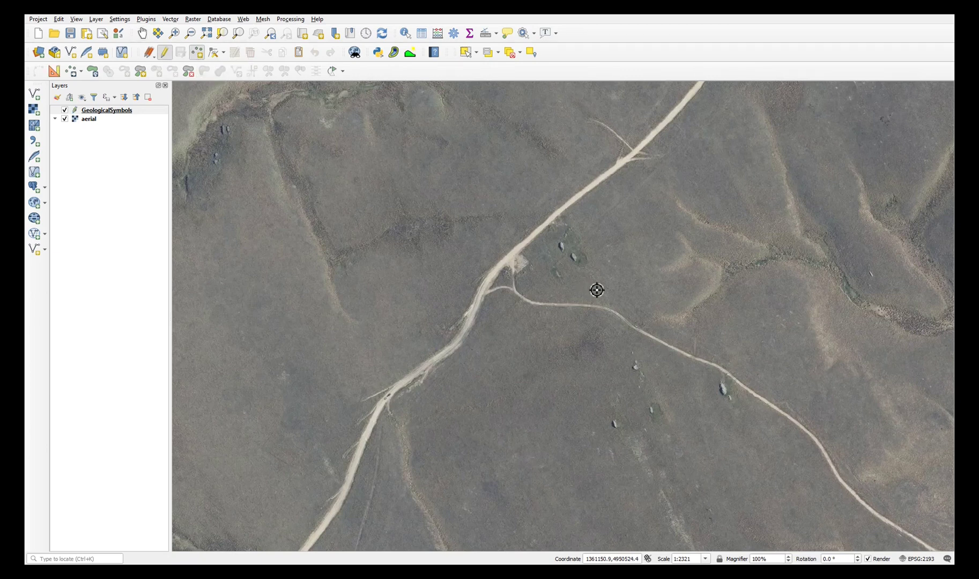
pyautogui.click(576, 261)
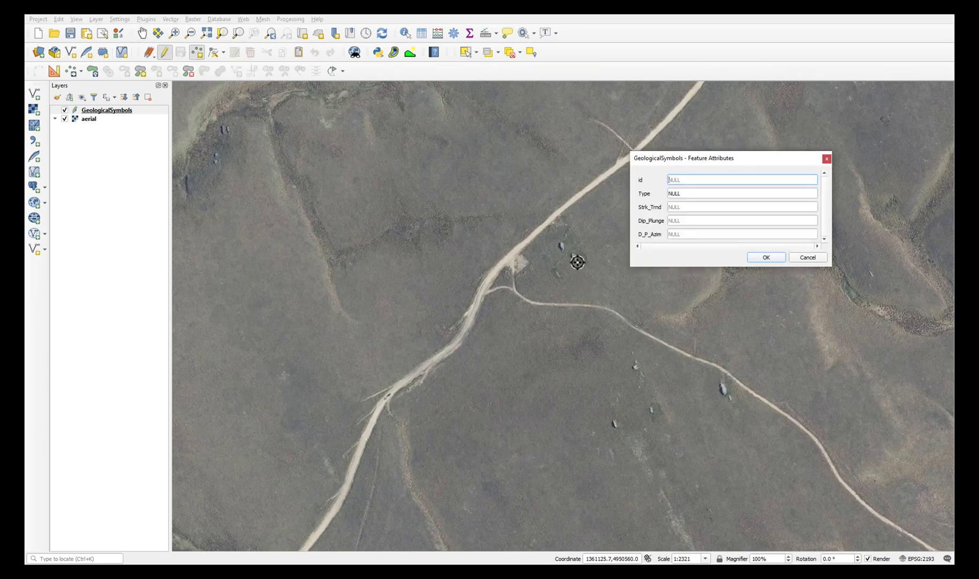
# Record the point as bedding with strike 100, dip 15 and dip azimuth 190.
pyautogui.click(701, 194)
pyautogui.write('bed')
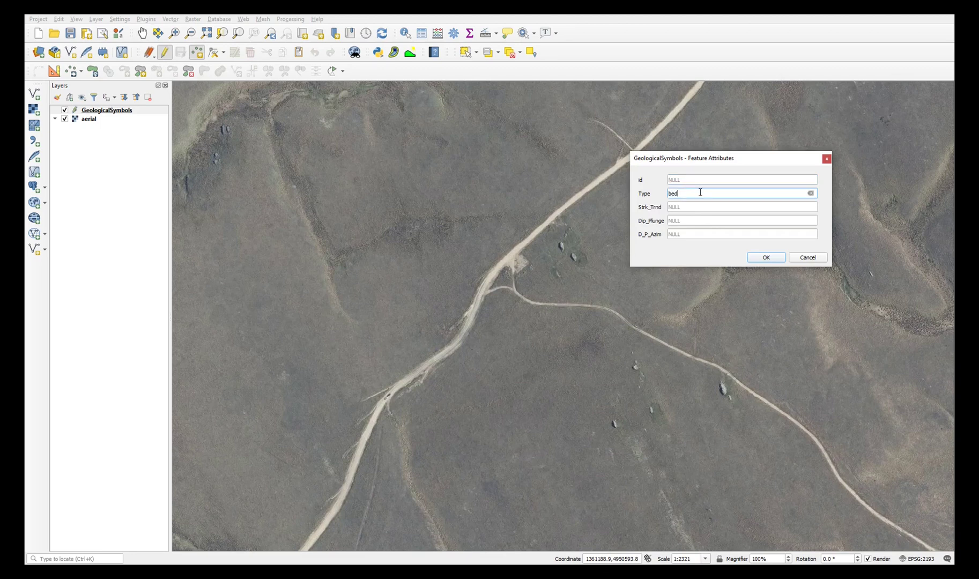
pyautogui.write('ding')
pyautogui.click(701, 203)
pyautogui.write('100')
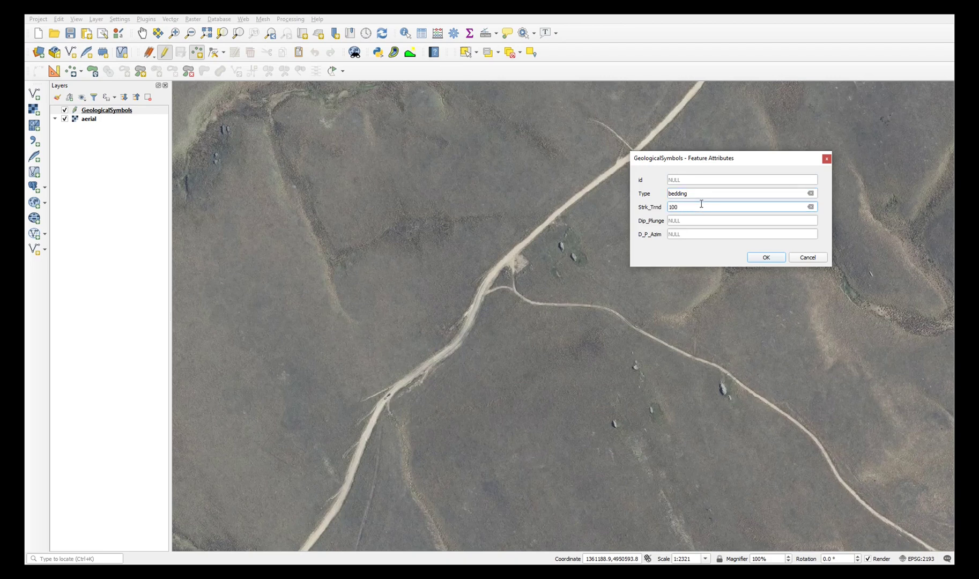
pyautogui.click(697, 219)
pyautogui.write('15')
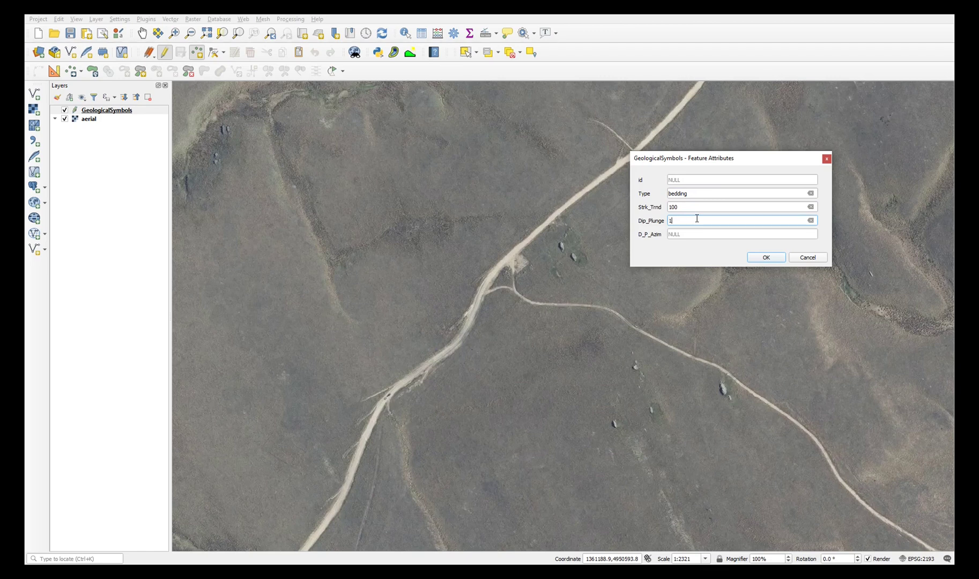
pyautogui.click(679, 234)
pyautogui.write('1')
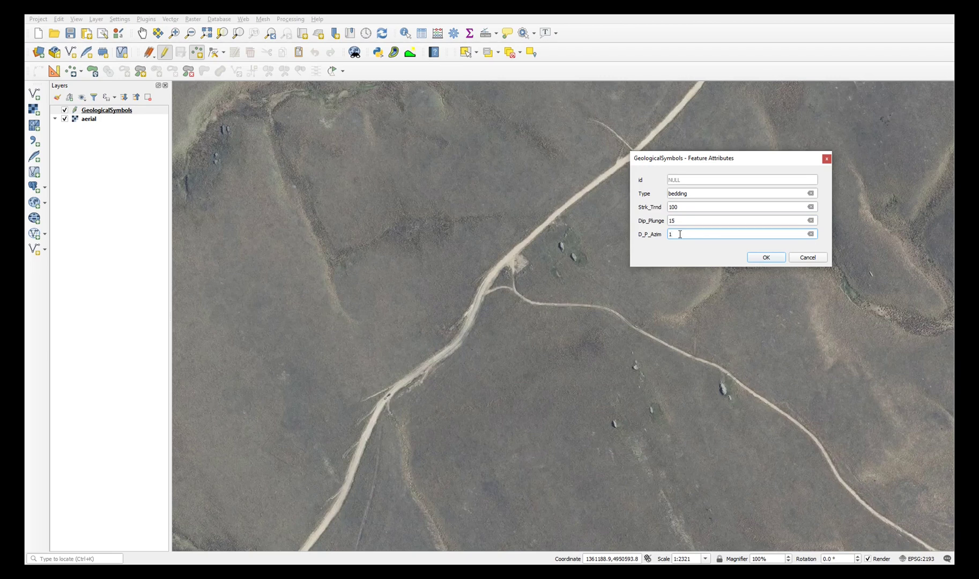
pyautogui.write('90')
pyautogui.click(765, 258)
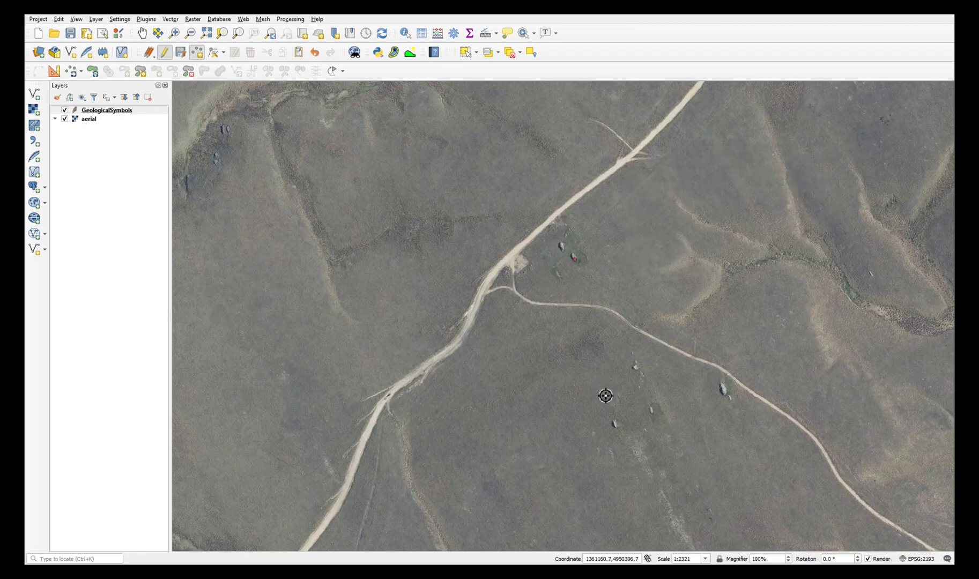
# Add a lineation point south of the curving track with trend 030, plunge 54, azimuth 030.
pyautogui.click(616, 427)
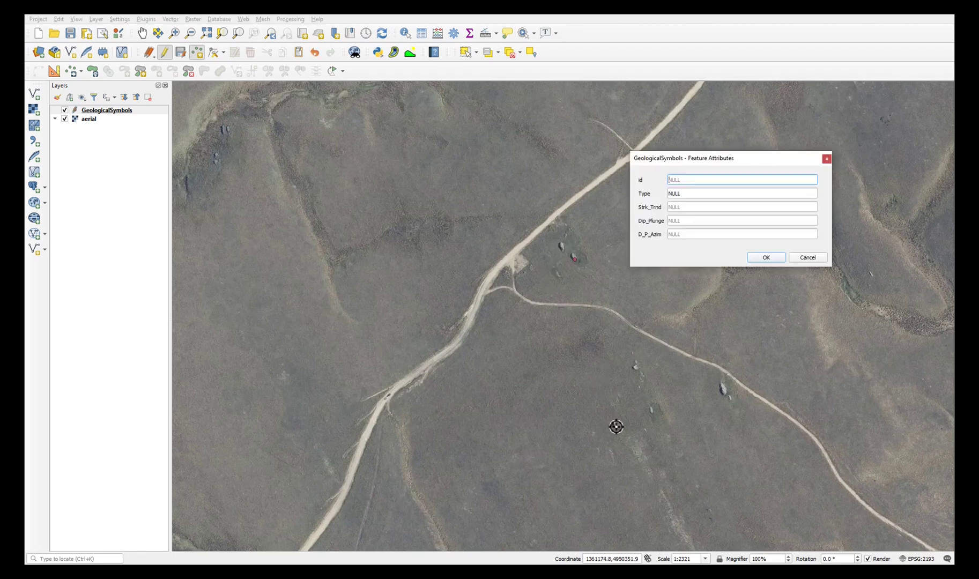
pyautogui.click(676, 191)
pyautogui.write('lineation')
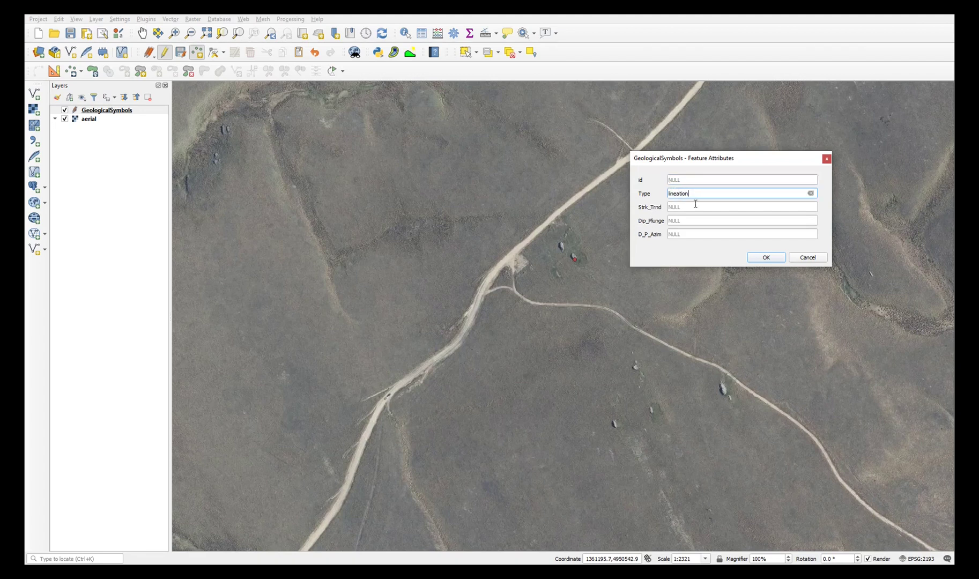
pyautogui.click(695, 207)
pyautogui.write('030')
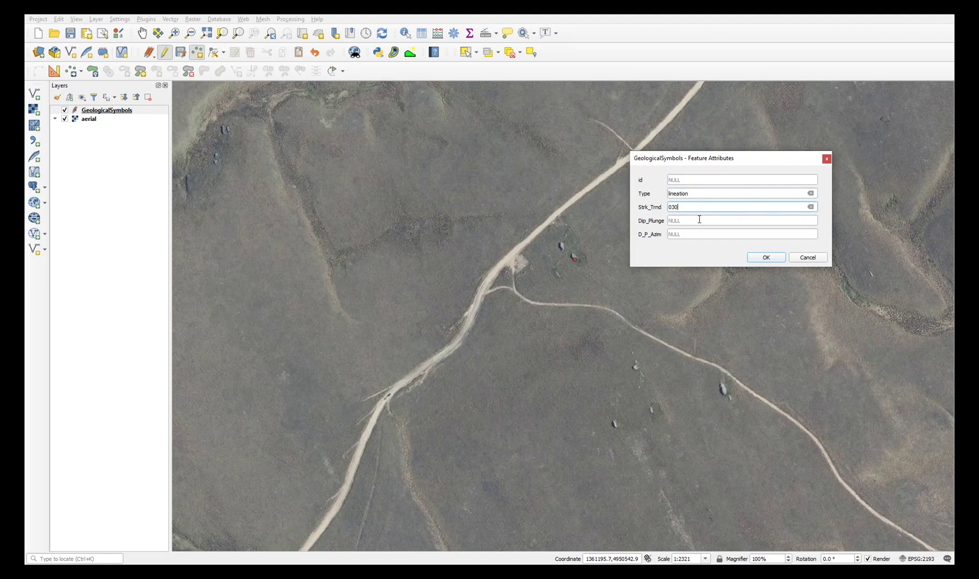
pyautogui.click(698, 219)
pyautogui.write('54')
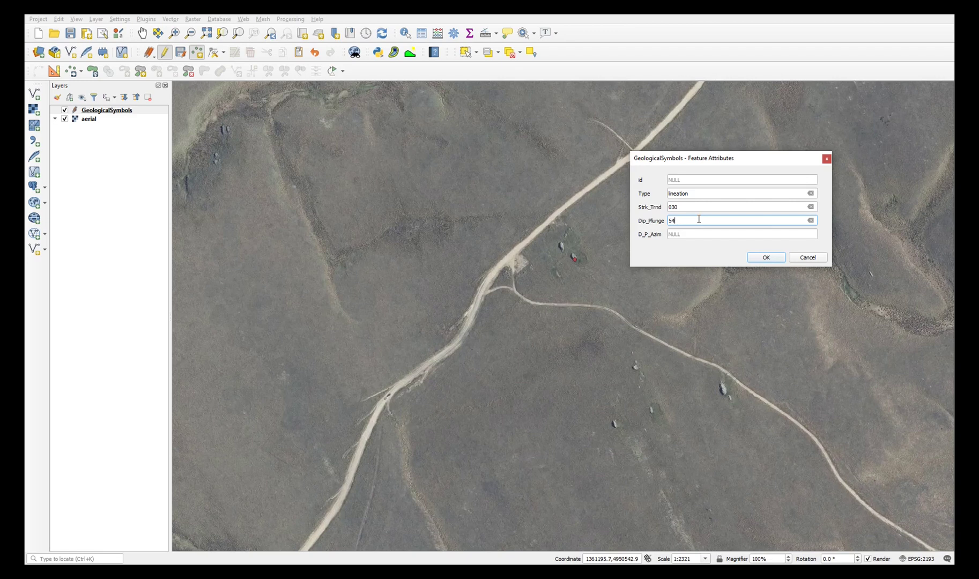
pyautogui.click(689, 232)
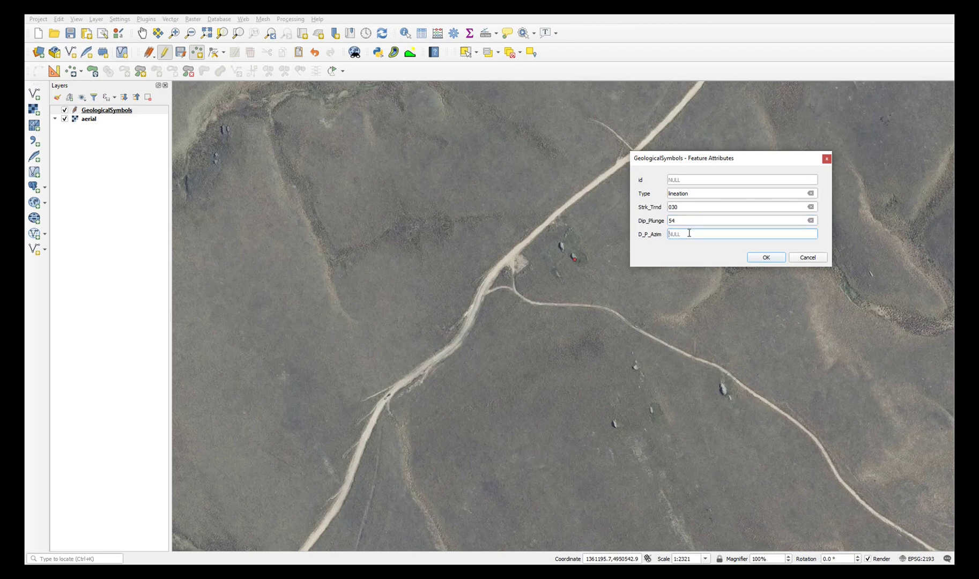
pyautogui.write('030')
pyautogui.click(764, 258)
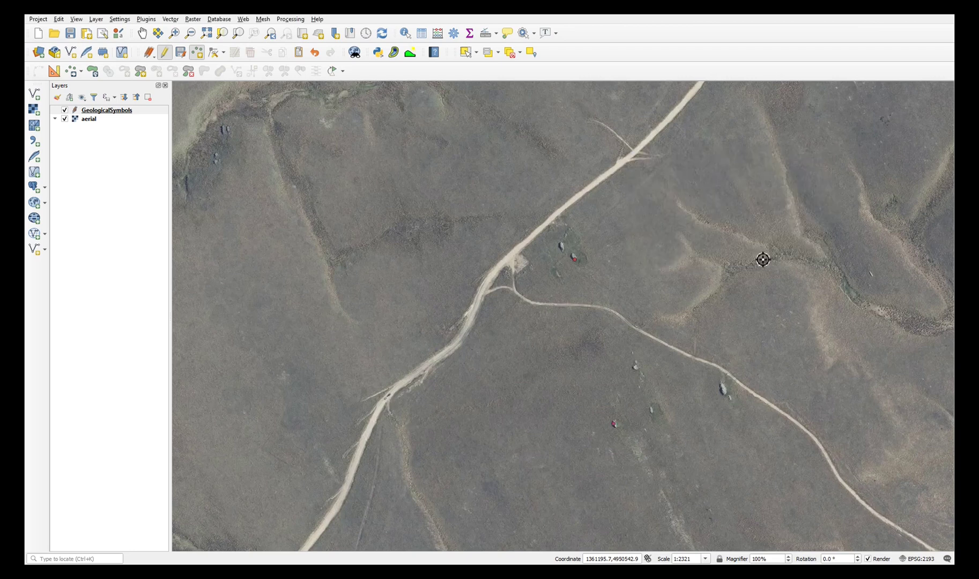
# Add a joint point beside the boulder with strike 010, dip 7 and dip azimuth 100.
pyautogui.click(727, 392)
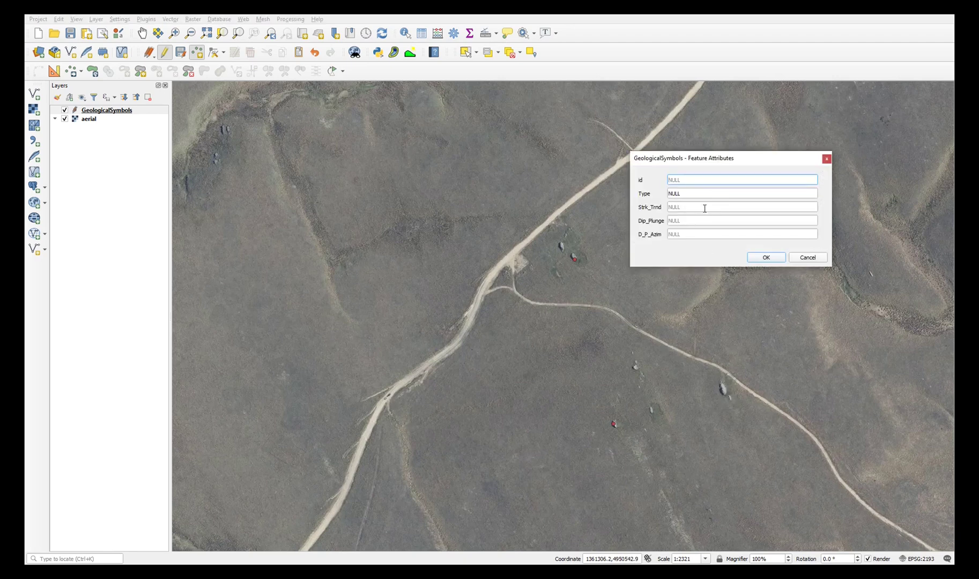
pyautogui.click(700, 193)
pyautogui.write('join')
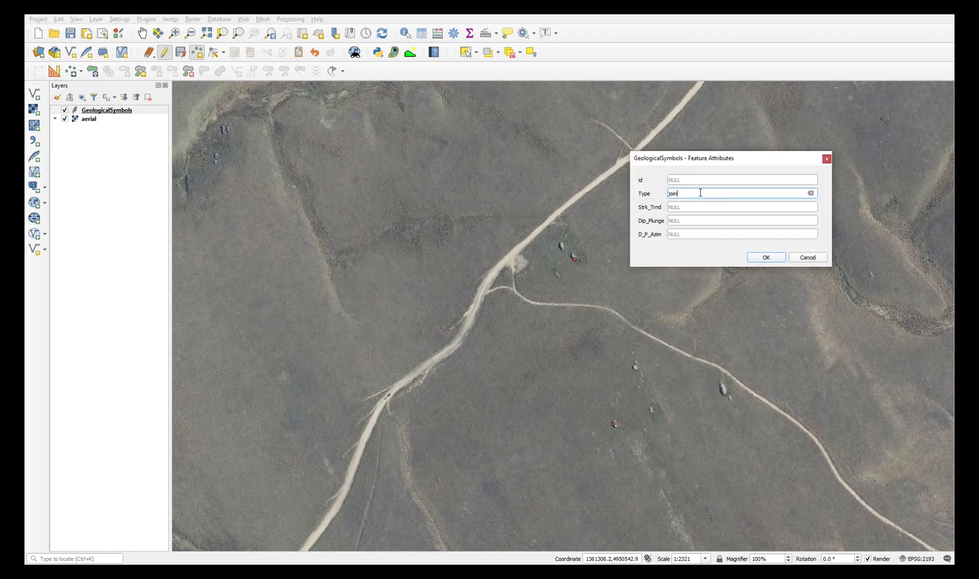
pyautogui.write('t')
pyautogui.click(688, 209)
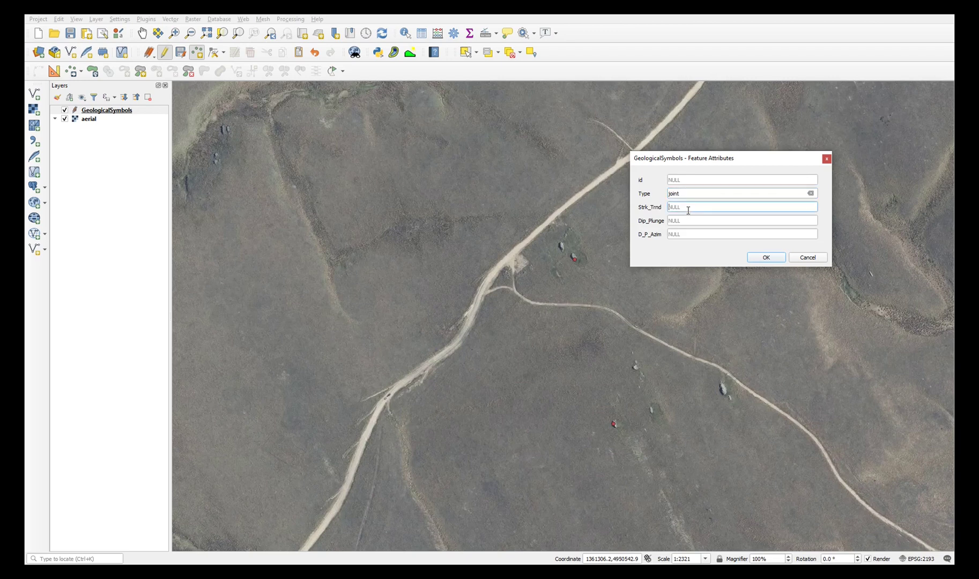
pyautogui.write('010')
pyautogui.click(672, 220)
pyautogui.write('7')
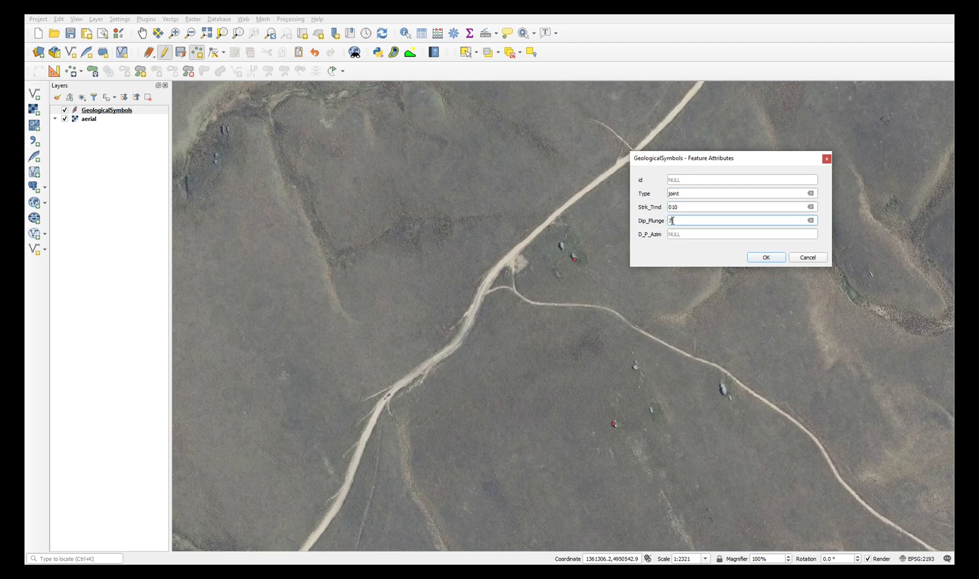
pyautogui.click(677, 235)
pyautogui.write('100')
pyautogui.click(764, 258)
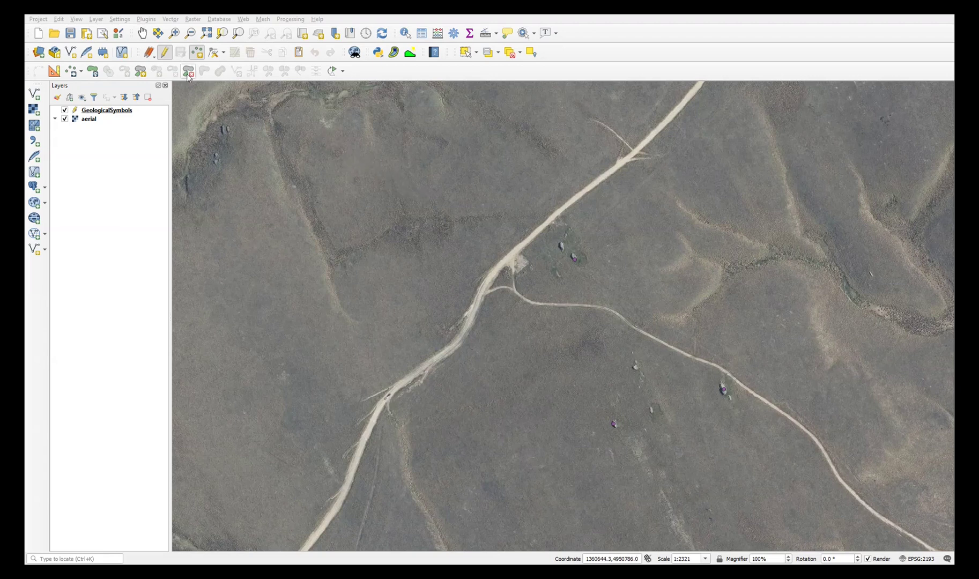
# Stop editing GeologicalSymbols and show the Layer Styling panel from View > Panels.
pyautogui.click(165, 52)
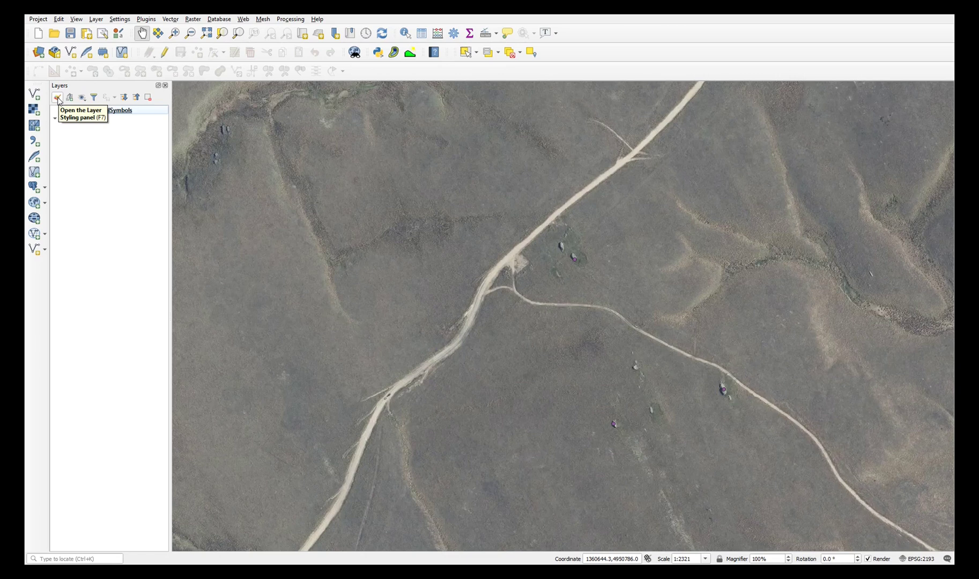
pyautogui.click(77, 19)
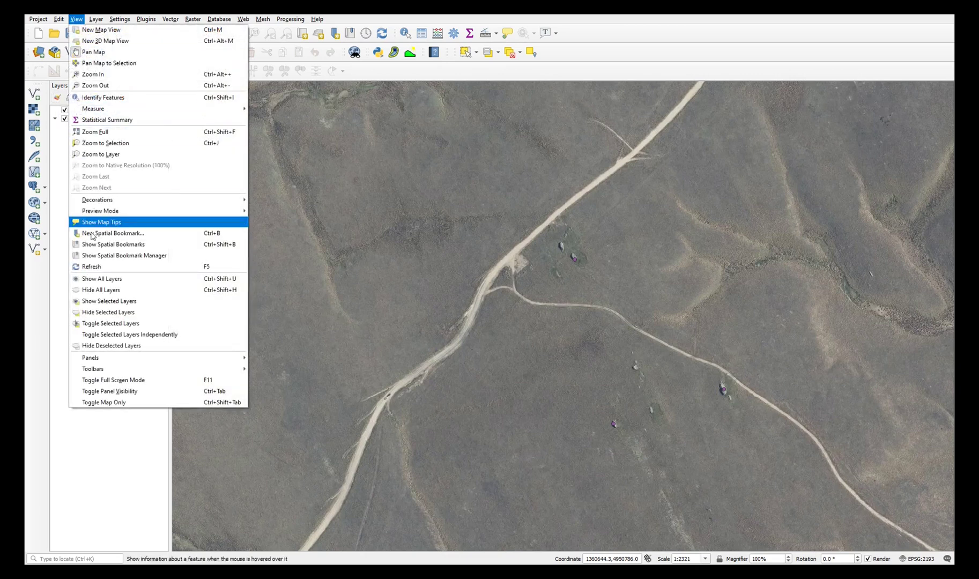
pyautogui.moveTo(205, 360)
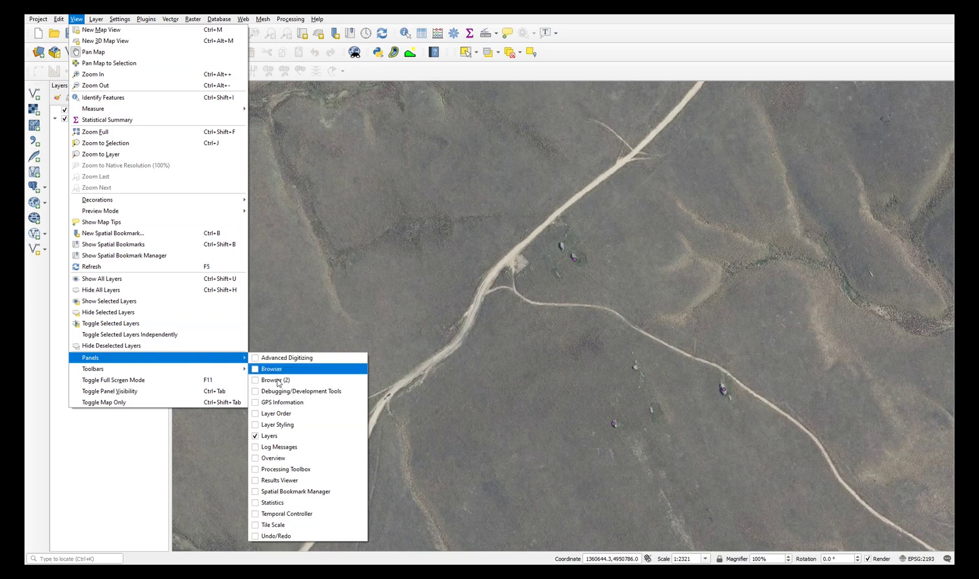
pyautogui.click(288, 425)
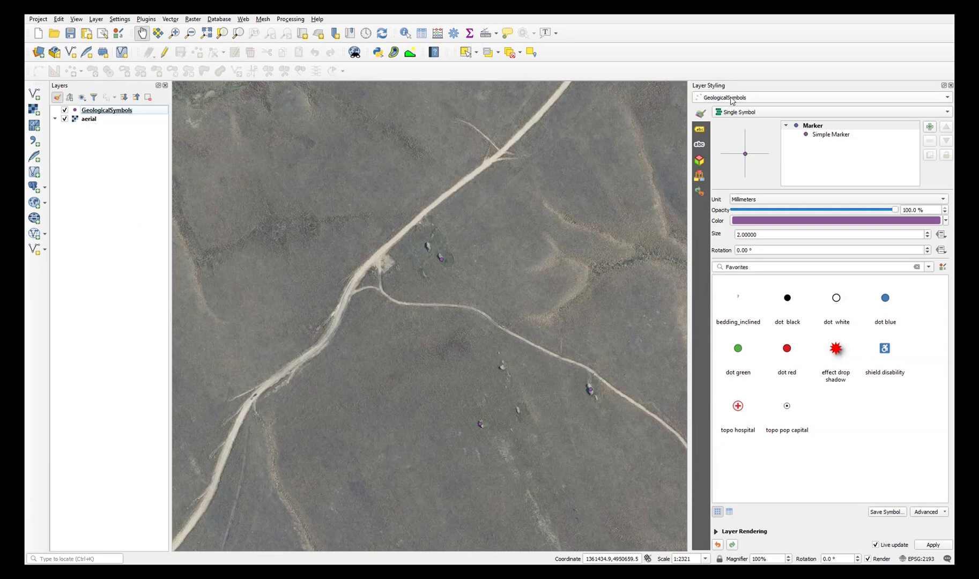
# Switch the renderer to Categorized on the Type field and classify into bedding, joint and lineation.
pyautogui.click(787, 113)
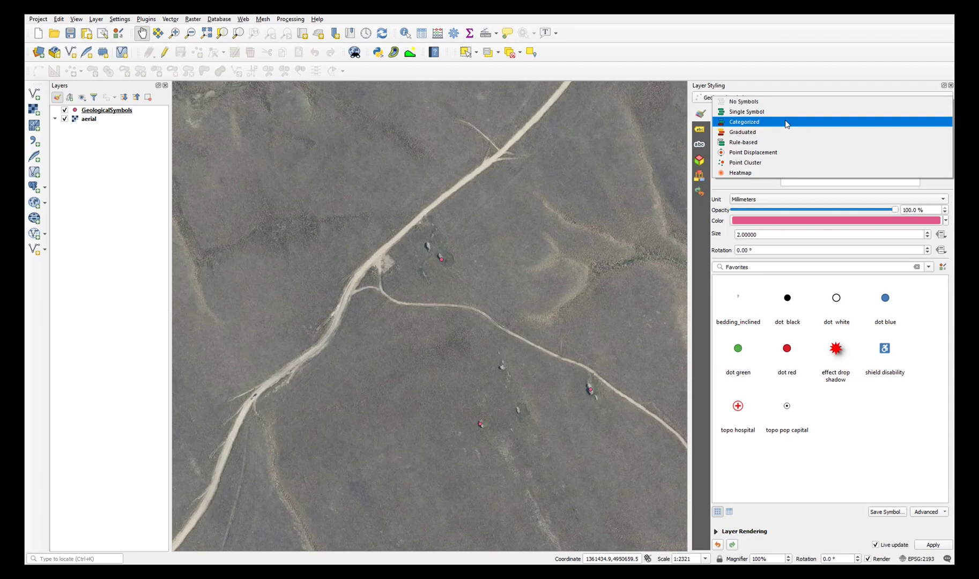
pyautogui.click(787, 122)
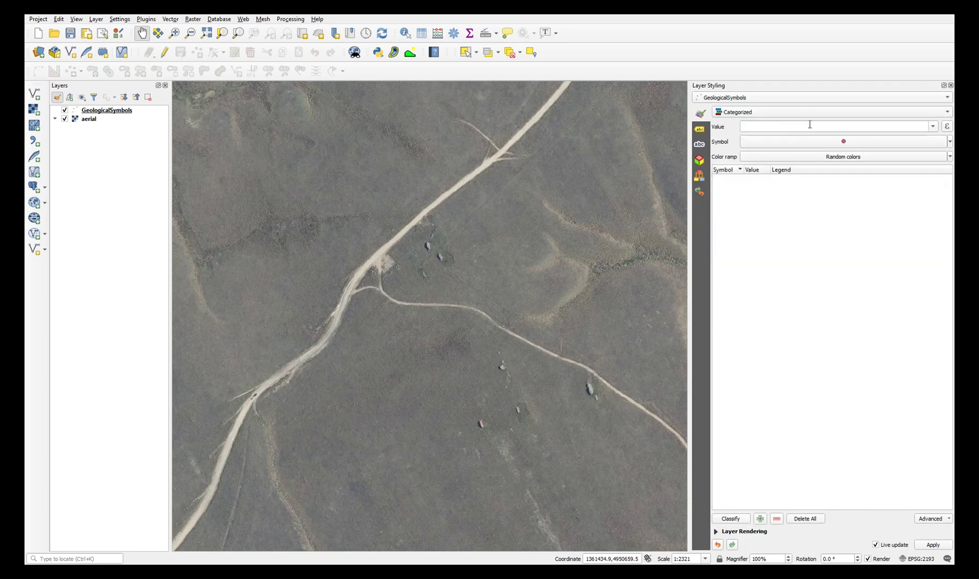
pyautogui.click(932, 127)
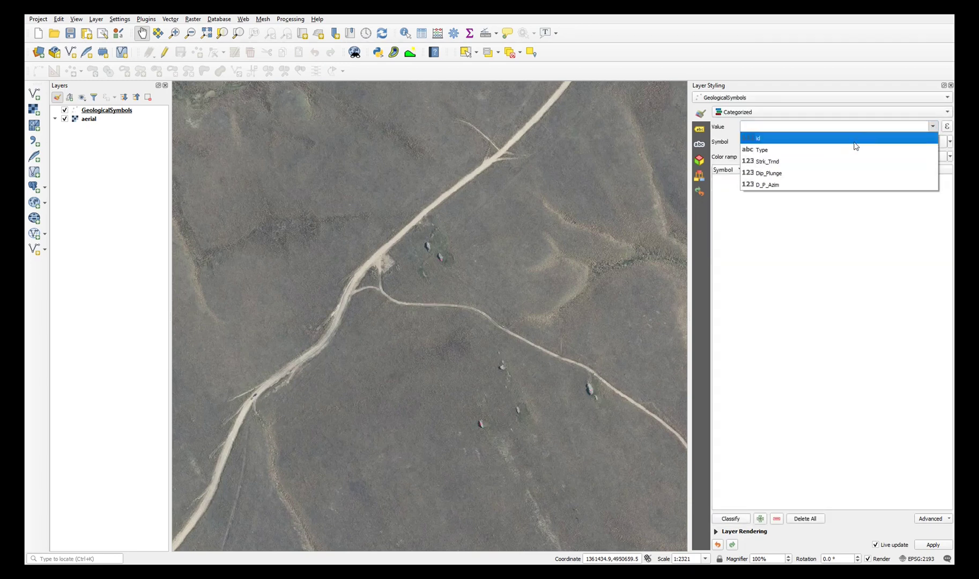
pyautogui.click(853, 150)
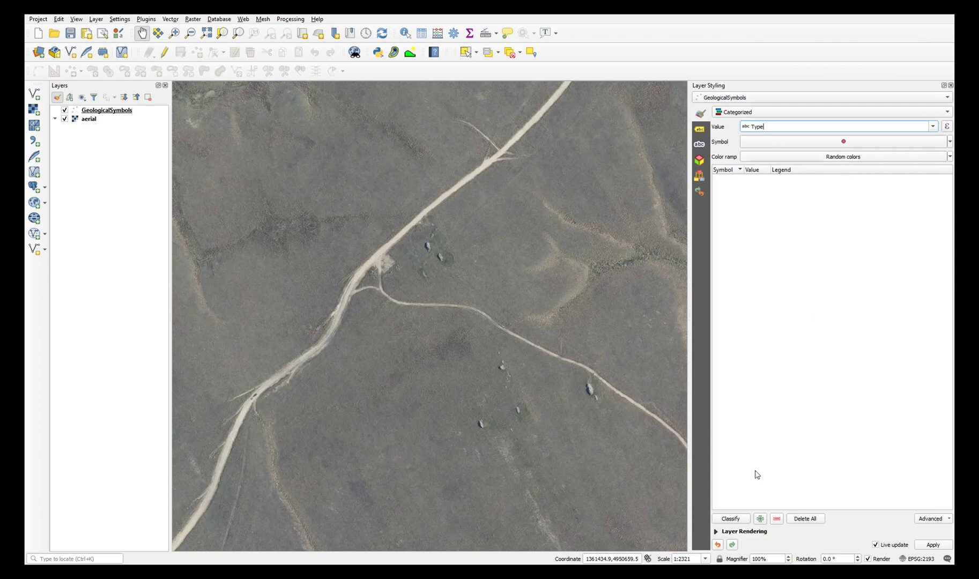
pyautogui.click(731, 519)
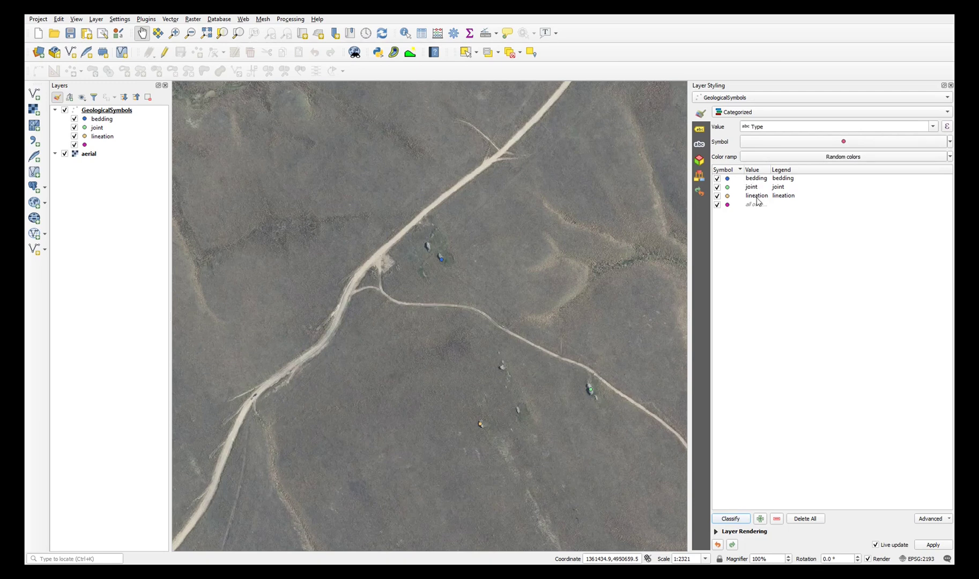
# Change the bedding symbol to an SVG marker using geology/bedding_inclined.svg.
pyautogui.click(728, 181)
pyautogui.doubleClick(728, 181)
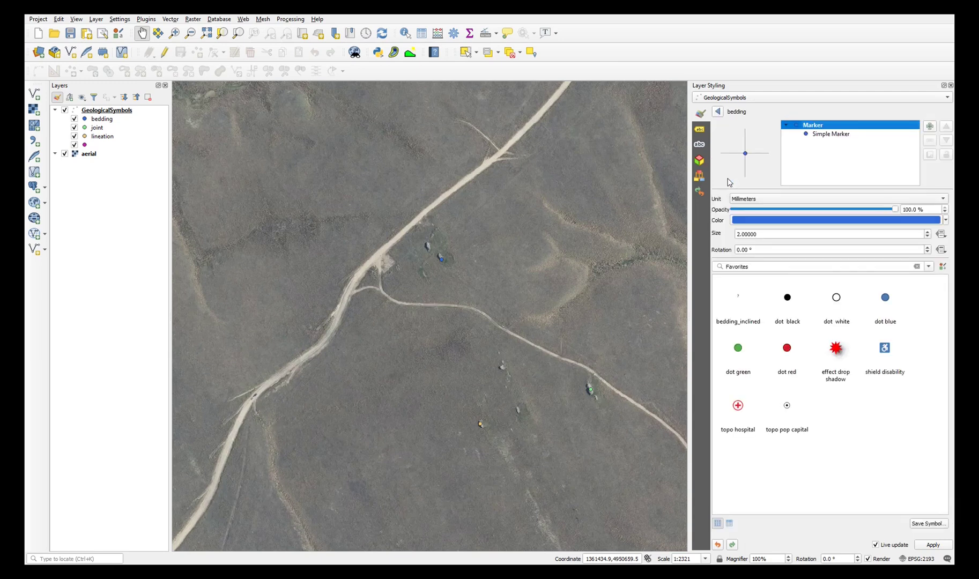
pyautogui.click(829, 136)
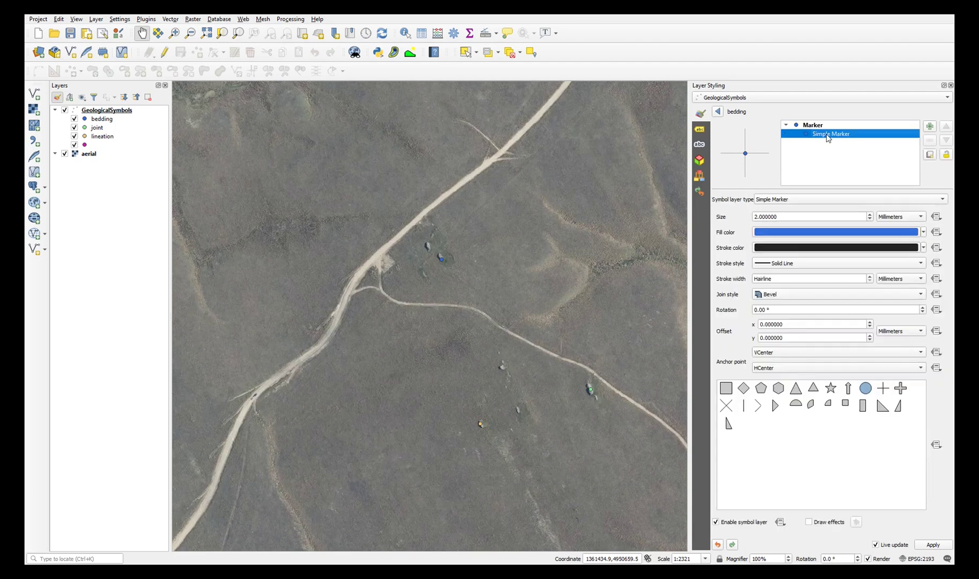
pyautogui.click(795, 200)
pyautogui.click(788, 213)
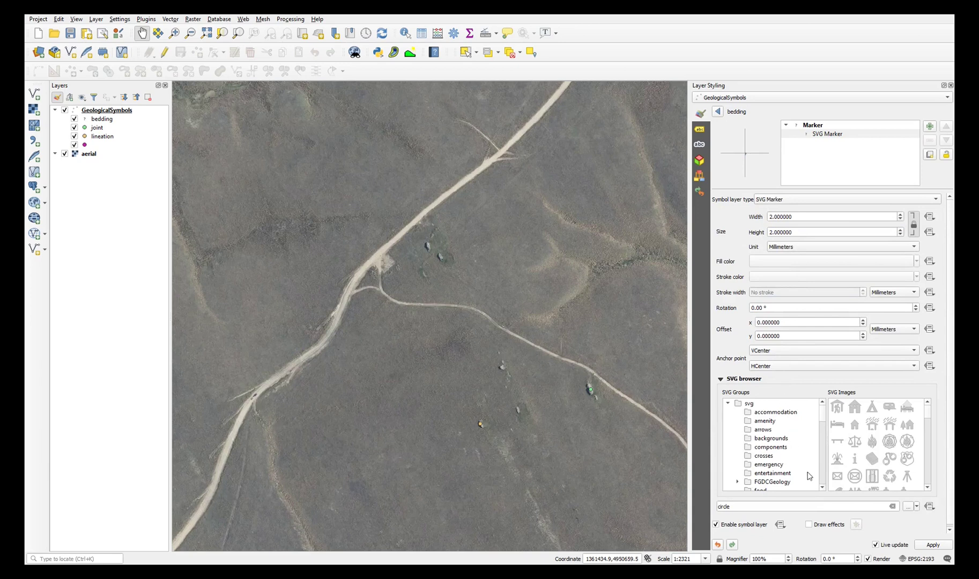
pyautogui.click(822, 487)
pyautogui.click(823, 487)
pyautogui.click(823, 487)
pyautogui.click(822, 487)
pyautogui.click(822, 488)
pyautogui.click(822, 487)
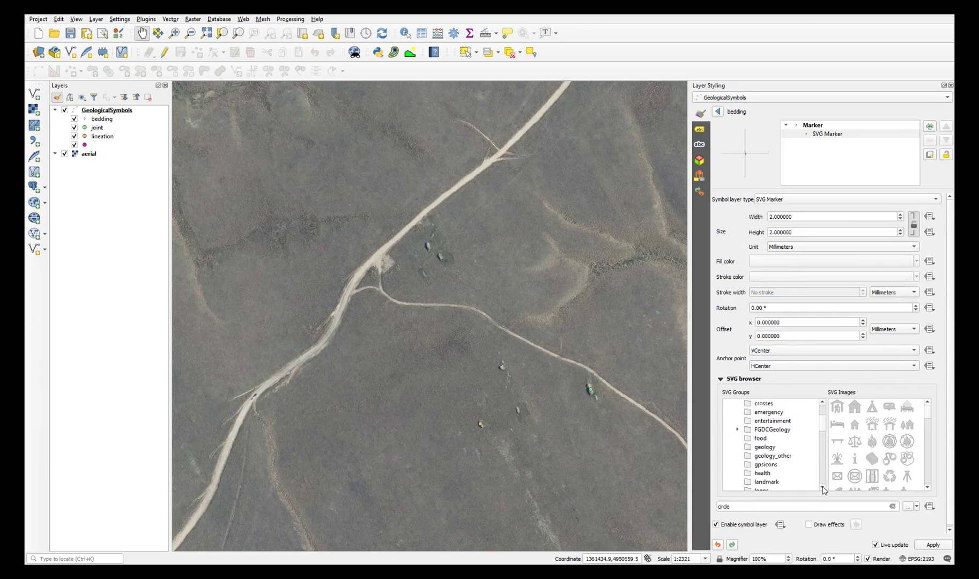
pyautogui.click(765, 447)
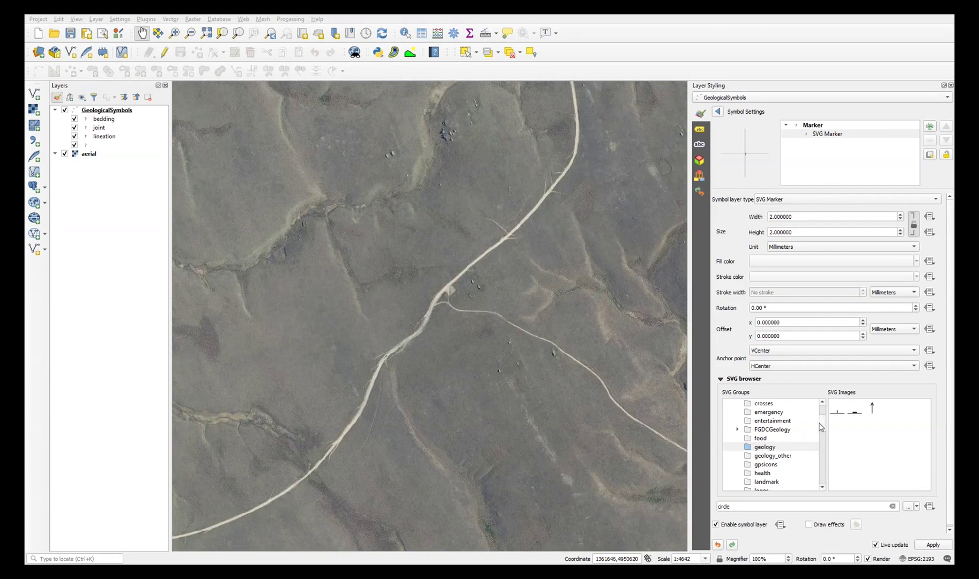
pyautogui.click(837, 414)
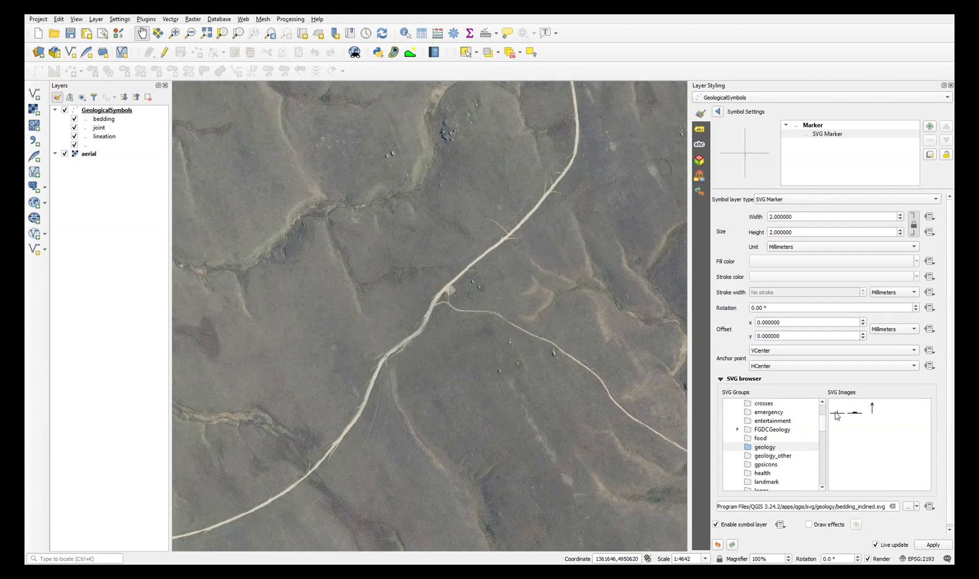
# Size the bedding marker 25 points, rotate it by D_P_Azim, and apply.
pyautogui.doubleClick(772, 217)
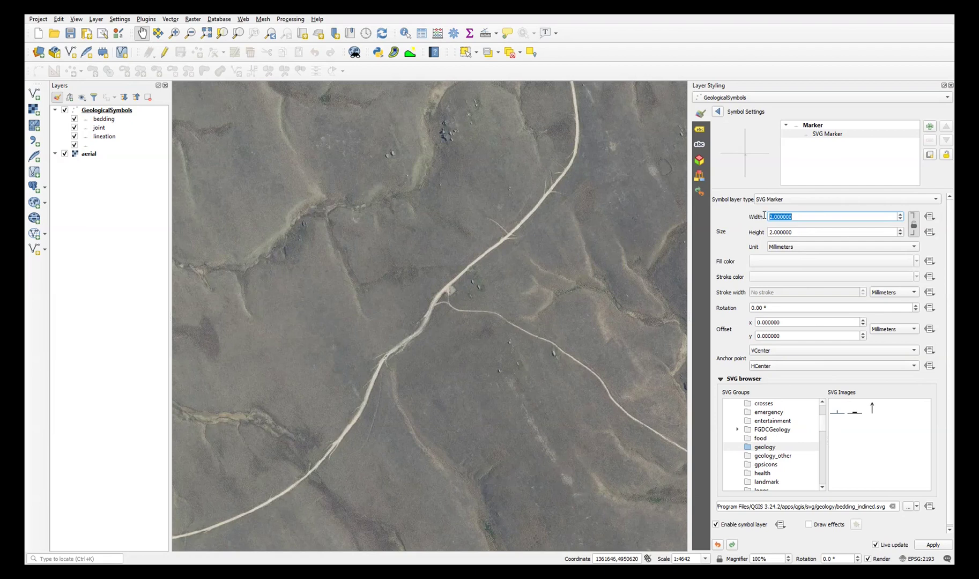
pyautogui.write('25')
pyautogui.click(800, 251)
pyautogui.click(802, 260)
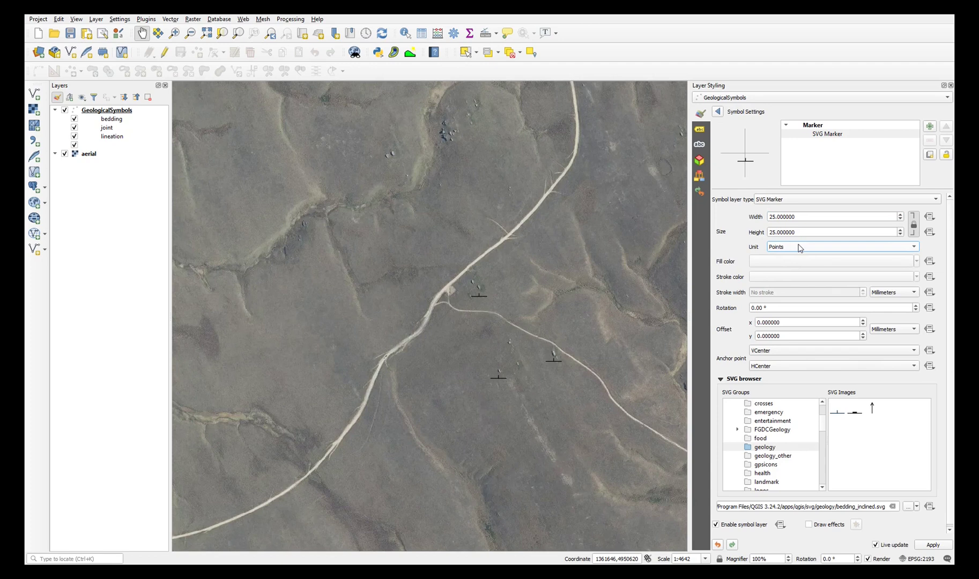
pyautogui.click(930, 308)
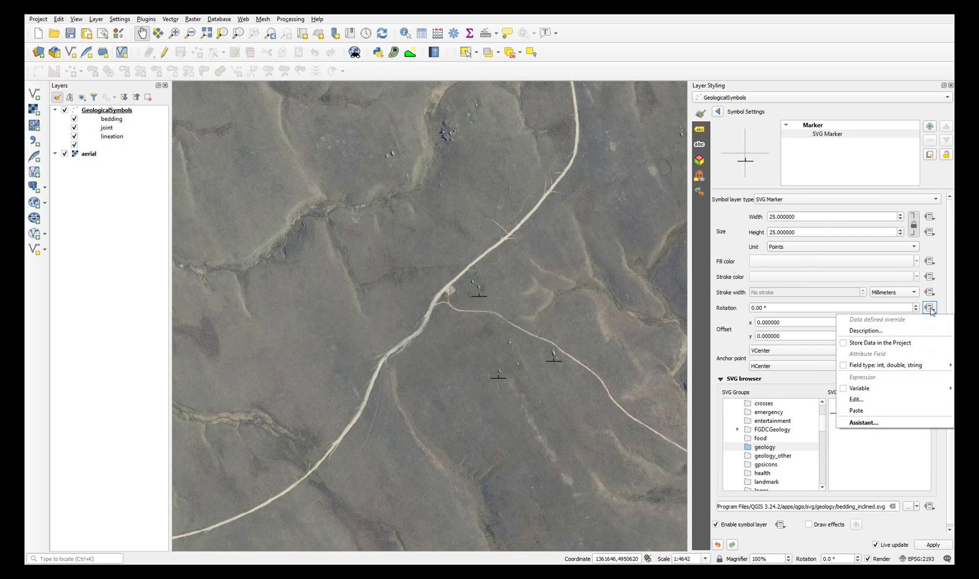
pyautogui.moveTo(879, 367)
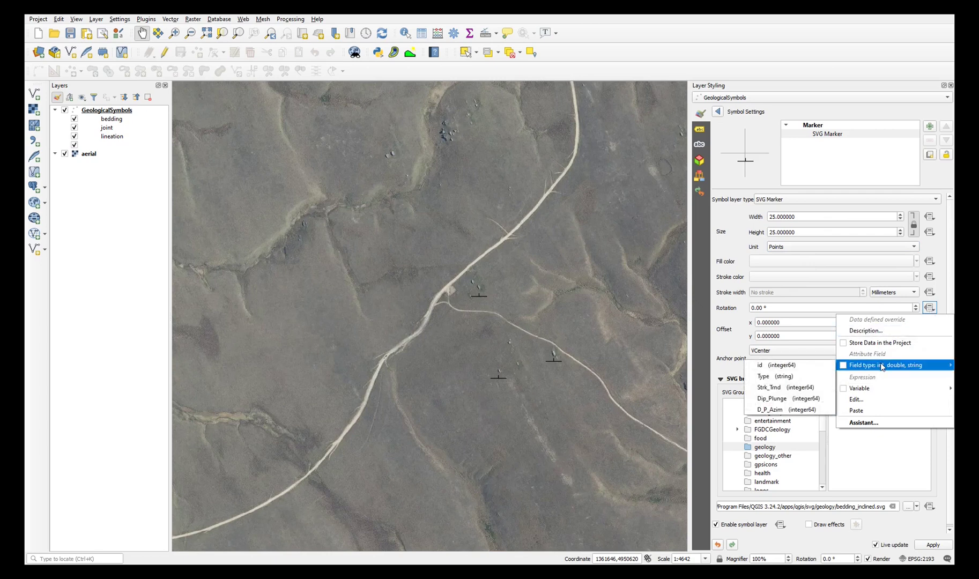
pyautogui.click(770, 410)
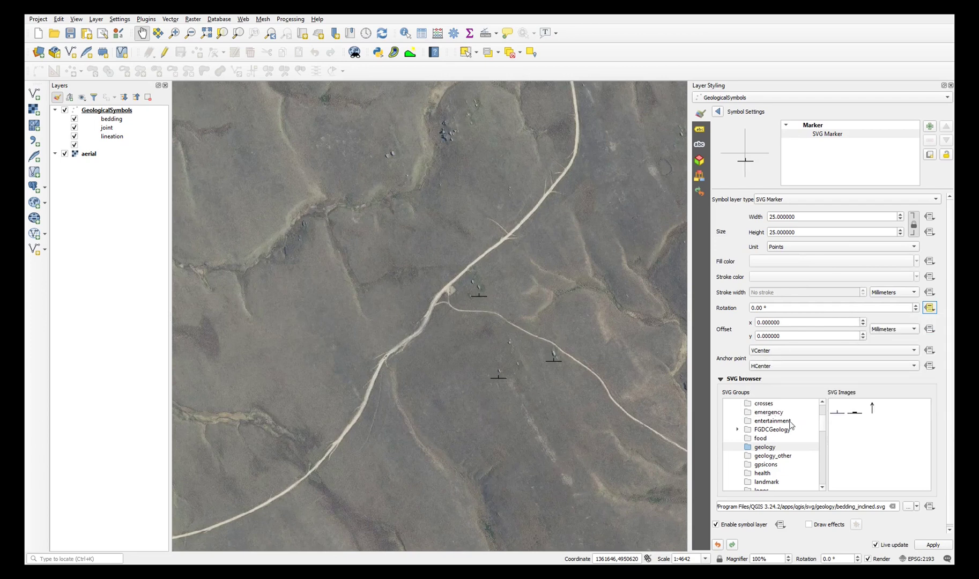
pyautogui.click(931, 544)
# Give the joint category the geology joint_inclined.svg symbol and apply.
pyautogui.click(718, 112)
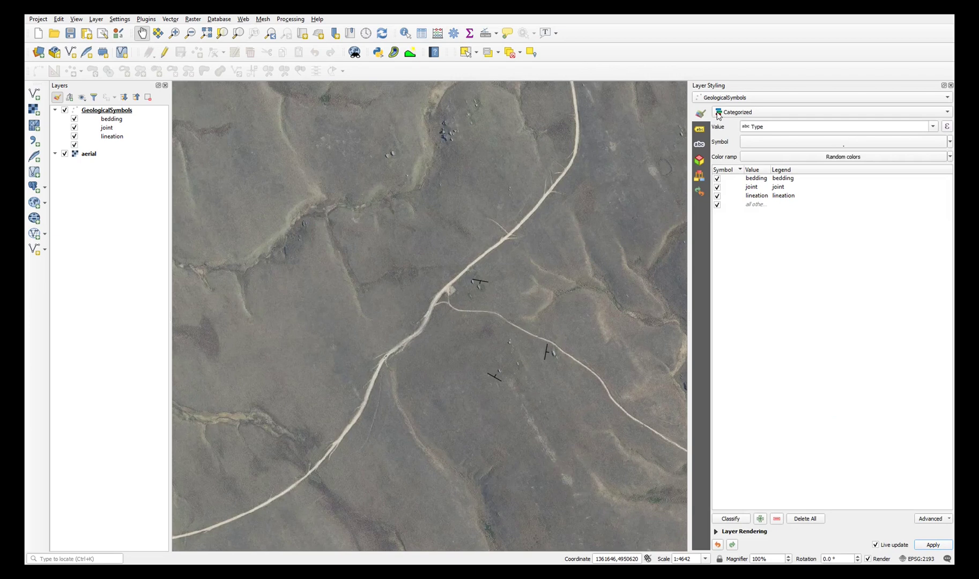
pyautogui.doubleClick(729, 189)
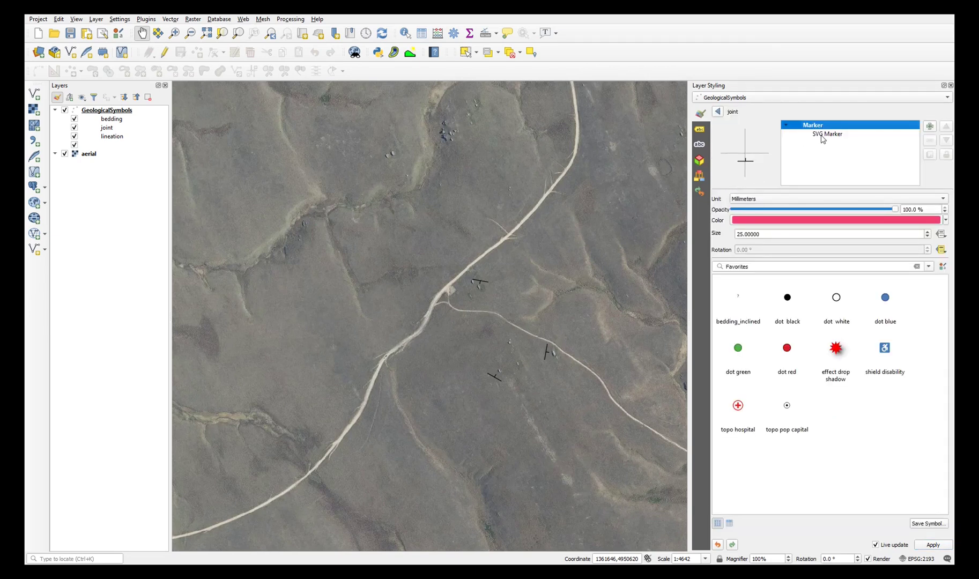
pyautogui.click(823, 136)
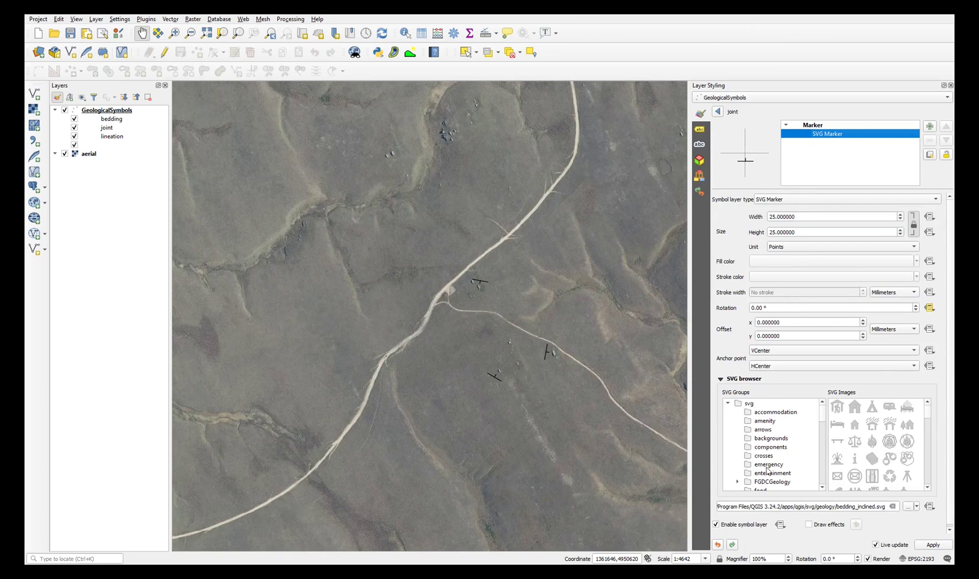
pyautogui.click(823, 477)
pyautogui.click(766, 413)
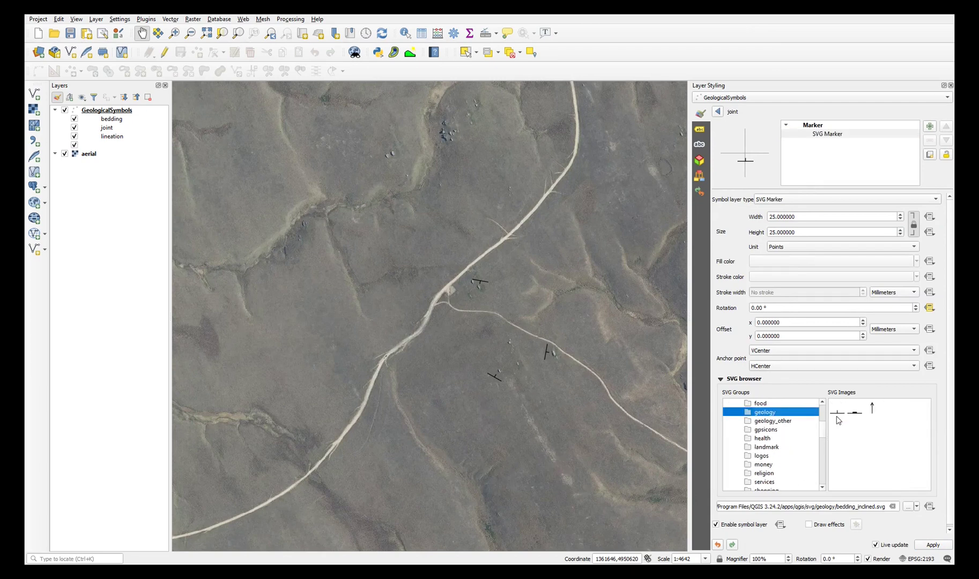
pyautogui.click(855, 412)
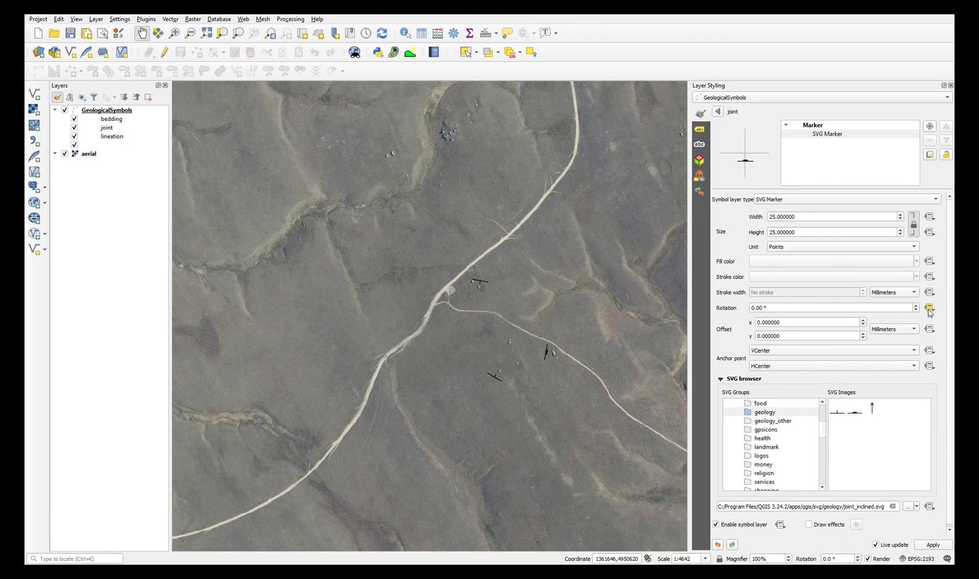
pyautogui.click(932, 545)
# Give the lineation category the geology lineation.svg arrow symbol.
pyautogui.click(718, 112)
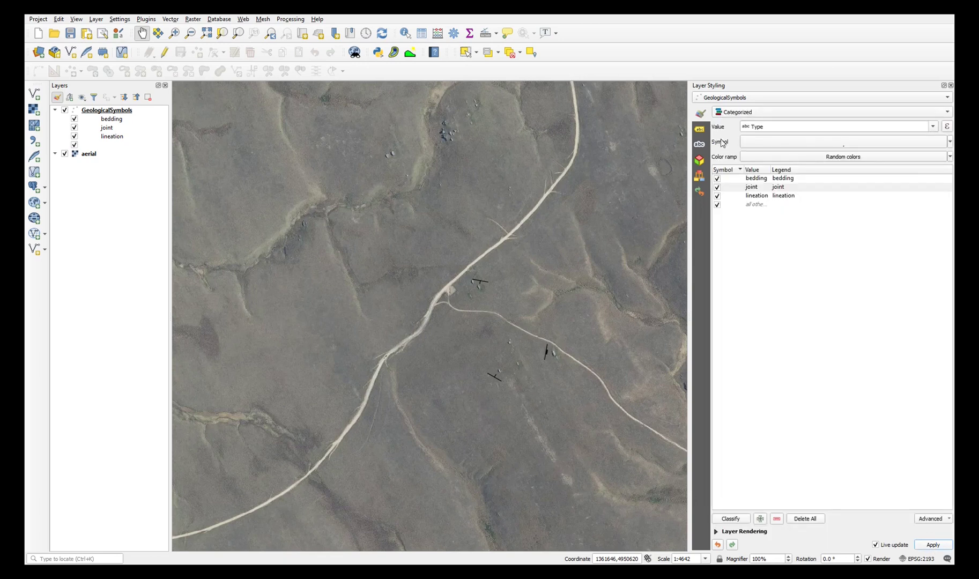
pyautogui.doubleClick(734, 197)
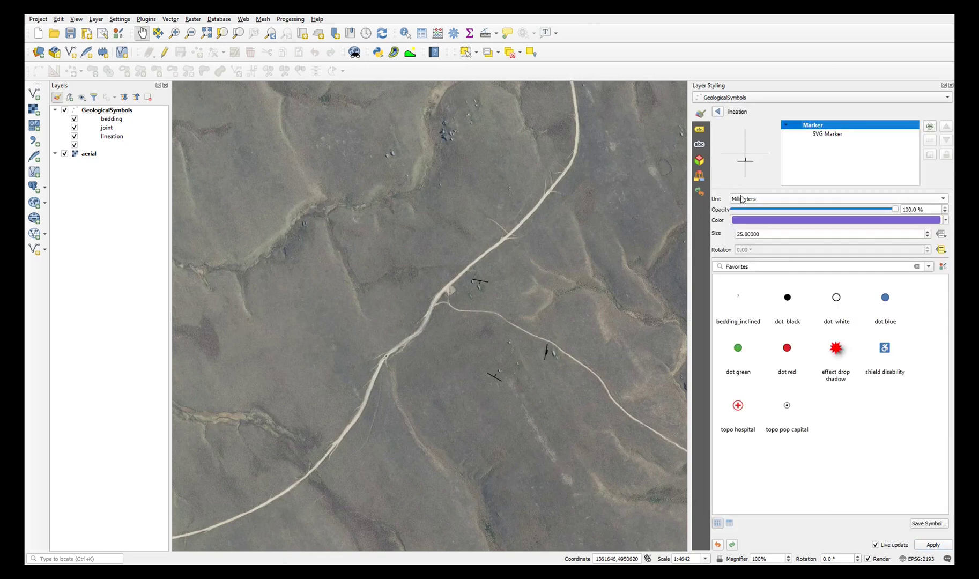
pyautogui.click(821, 135)
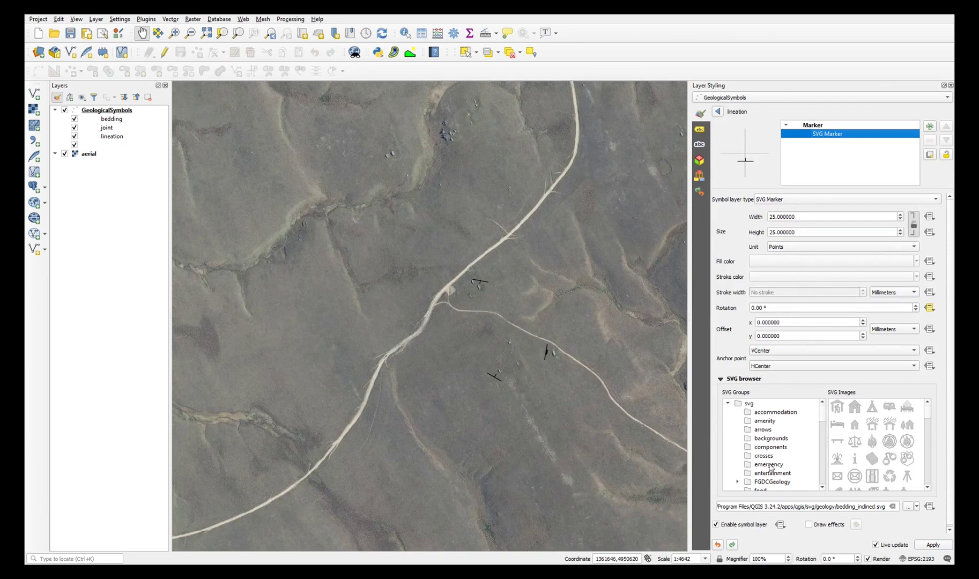
pyautogui.click(822, 472)
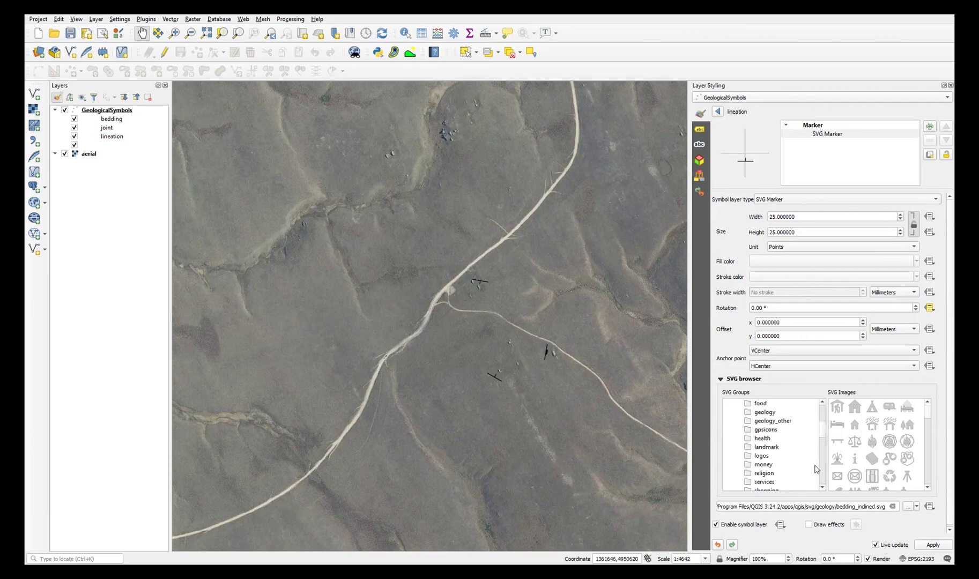
pyautogui.click(769, 414)
pyautogui.click(872, 408)
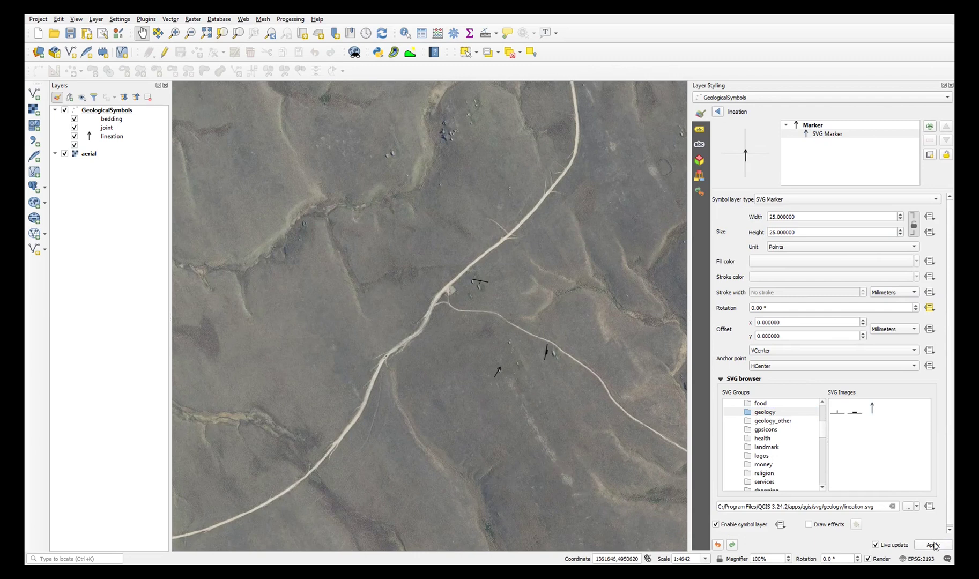
pyautogui.click(718, 111)
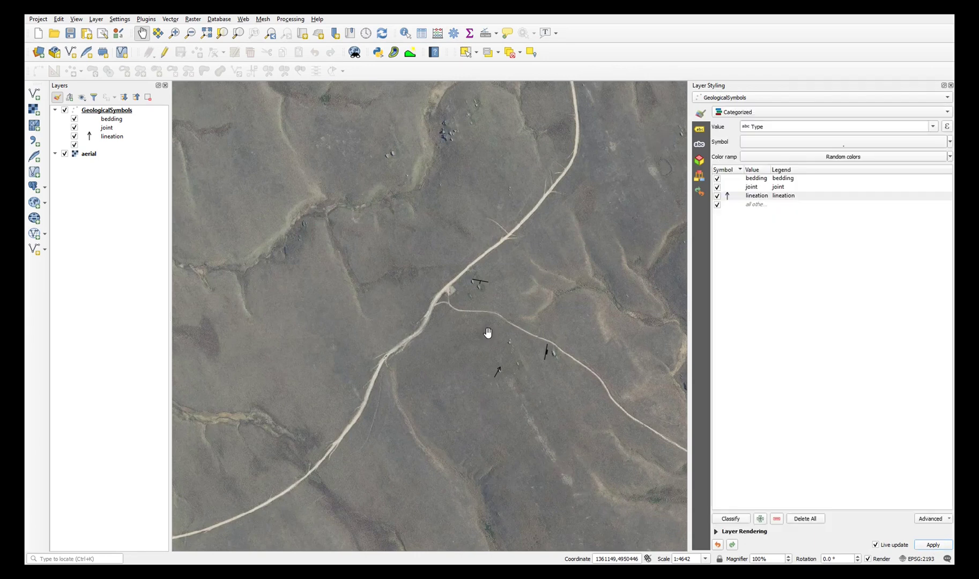
# Zoom the aerial map in to about 1:2321 on the geological symbols.
pyautogui.scroll(1, 520, 345)
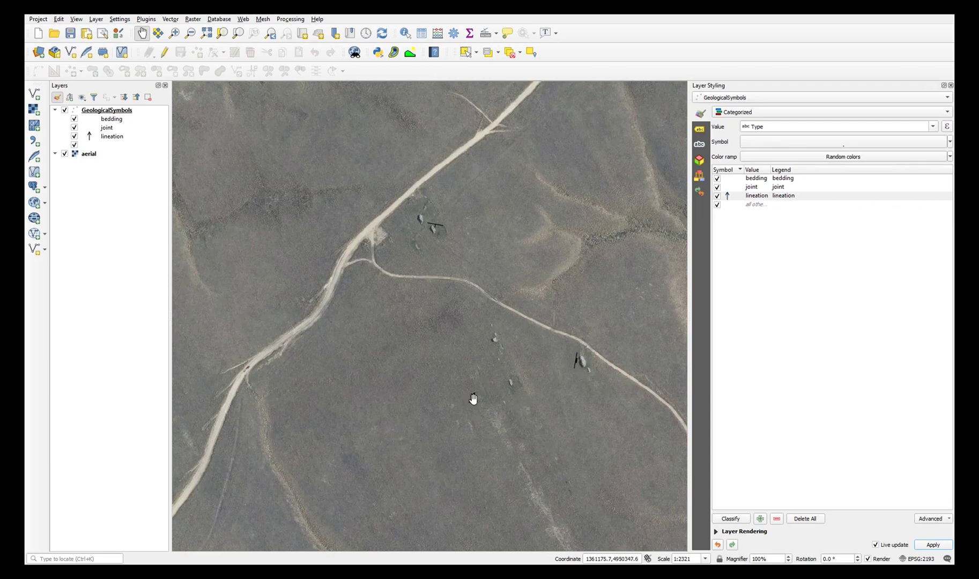
pyautogui.click(473, 398)
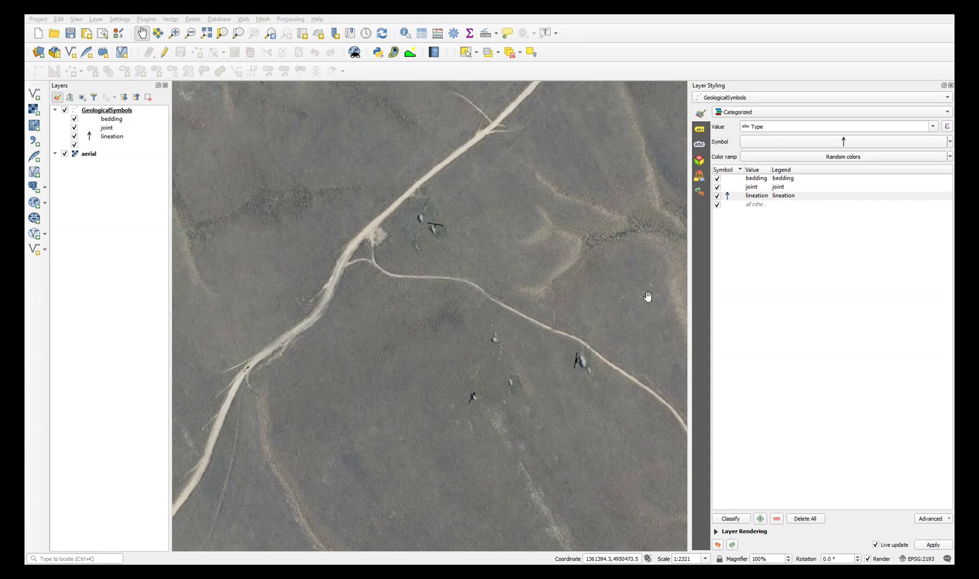
# Reopen the lineation SVG marker, browse the geology SVG folder, then head to the application options.
pyautogui.doubleClick(727, 200)
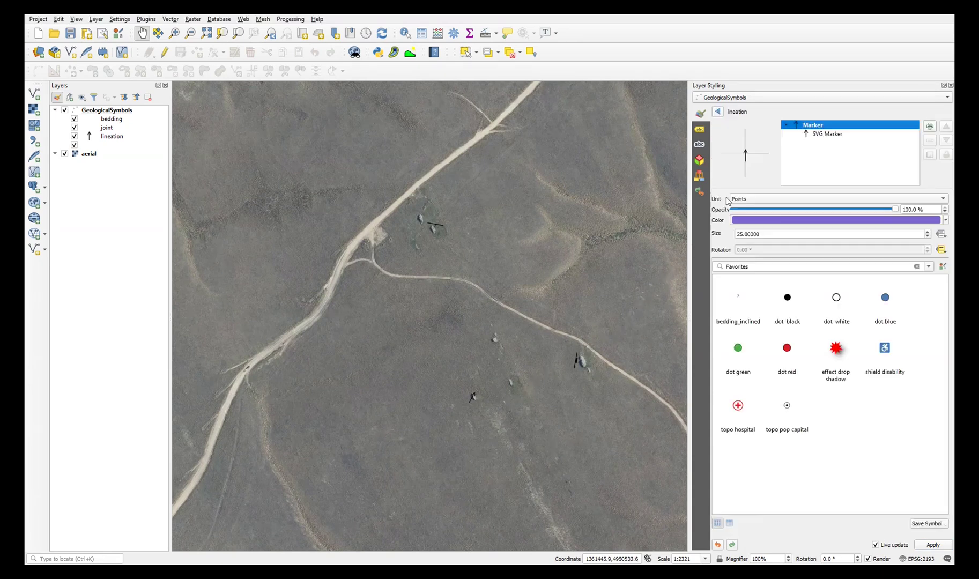
pyautogui.click(814, 138)
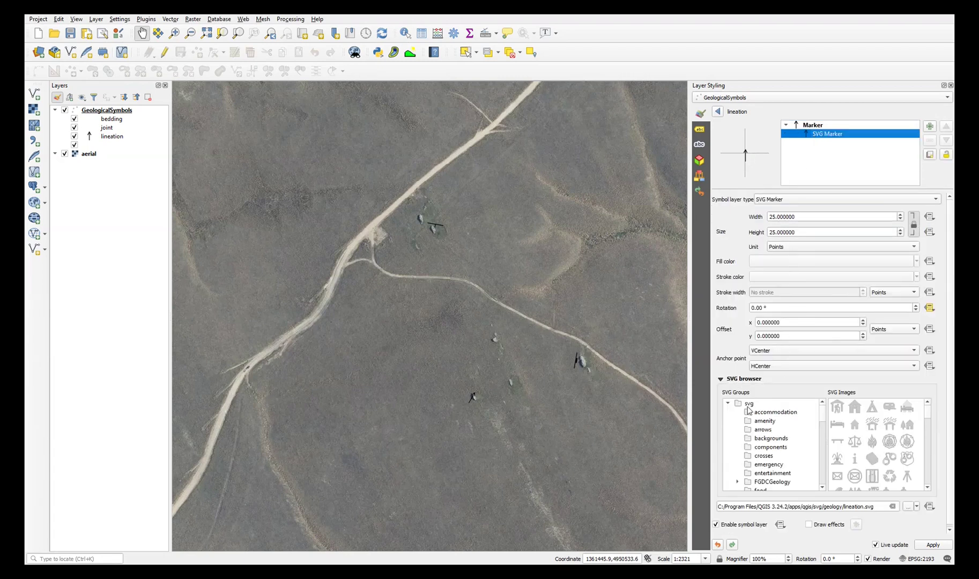
pyautogui.click(822, 488)
pyautogui.click(822, 488)
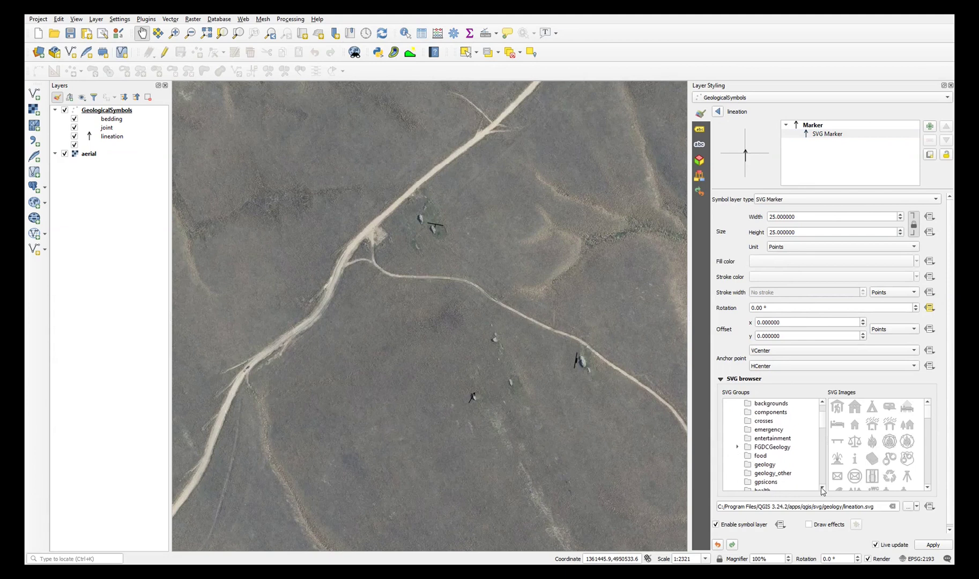
pyautogui.click(758, 467)
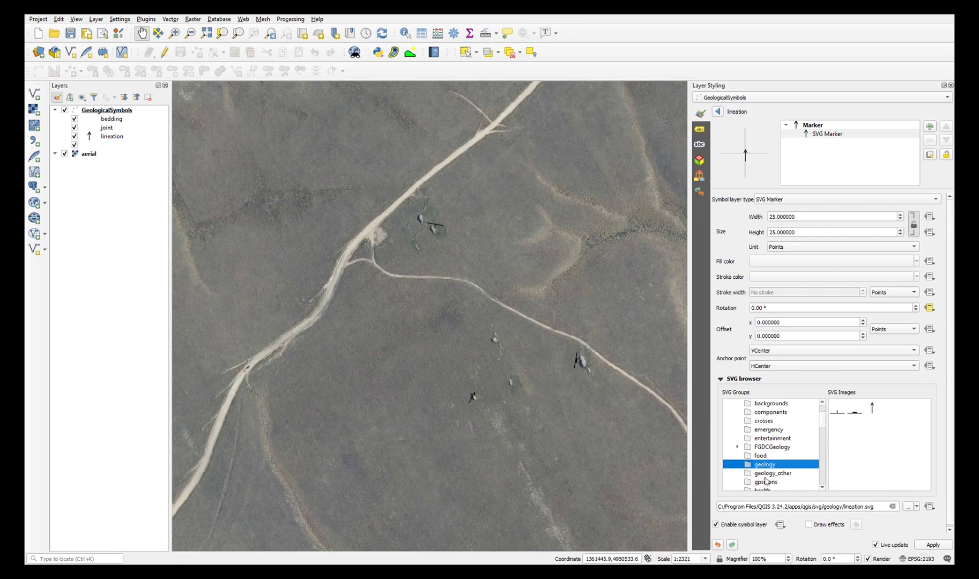
pyautogui.scroll(2, 823, 411)
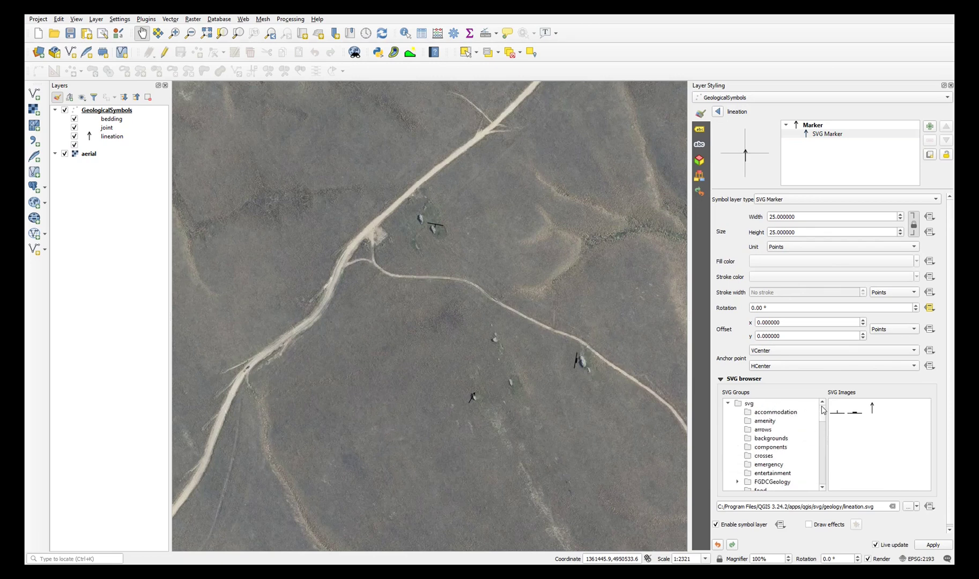
pyautogui.click(728, 421)
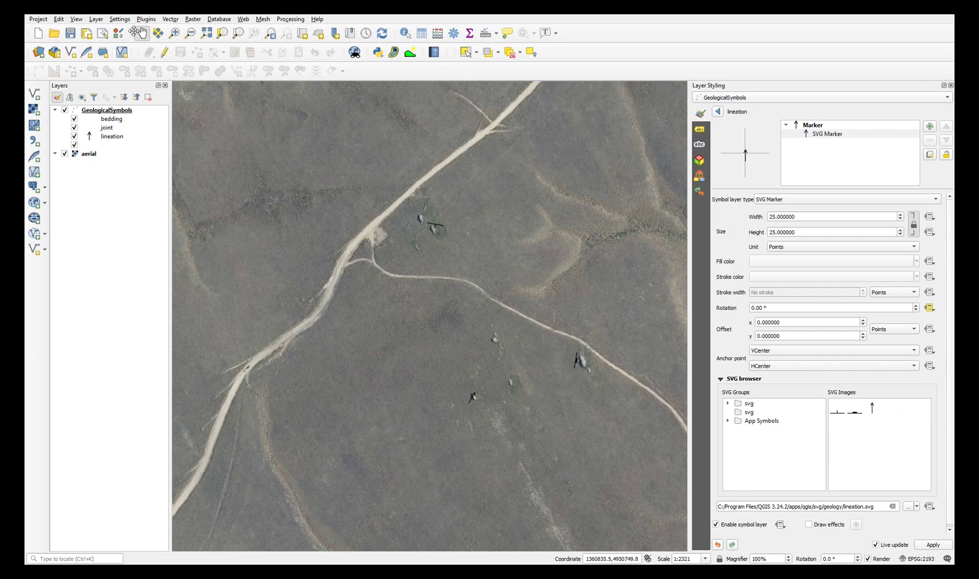
pyautogui.click(119, 20)
# Check the SVG search paths in the application options, then close them to refresh the SVG folders.
pyautogui.click(131, 87)
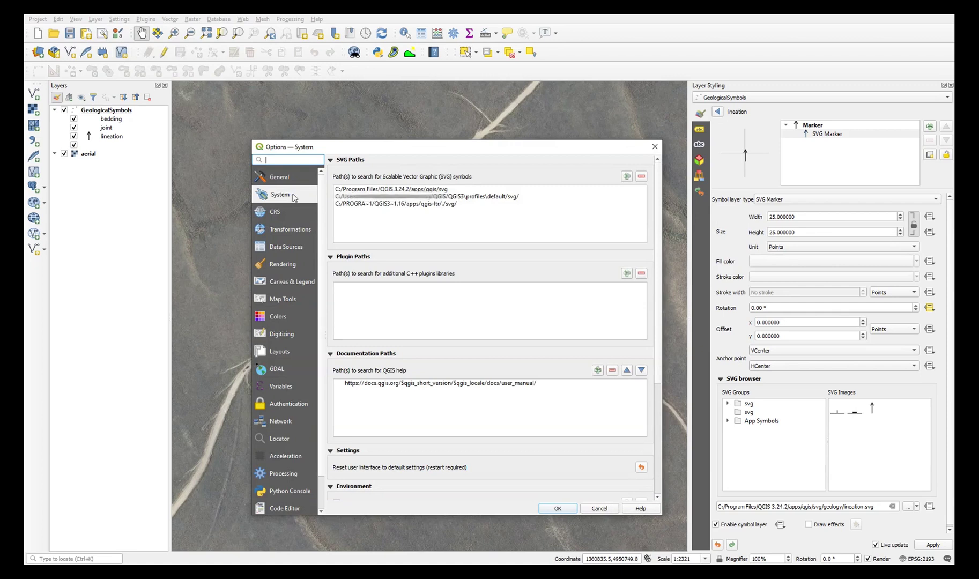
pyautogui.press('Return')
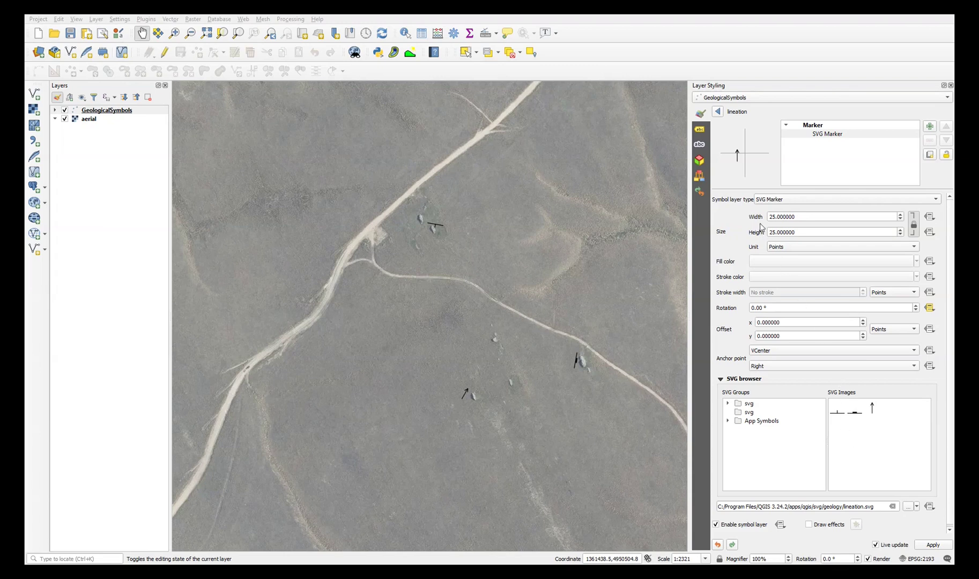
# Turn on Single Labels for GeologicalSymbols using the Dip_Plunge field.
pyautogui.click(699, 131)
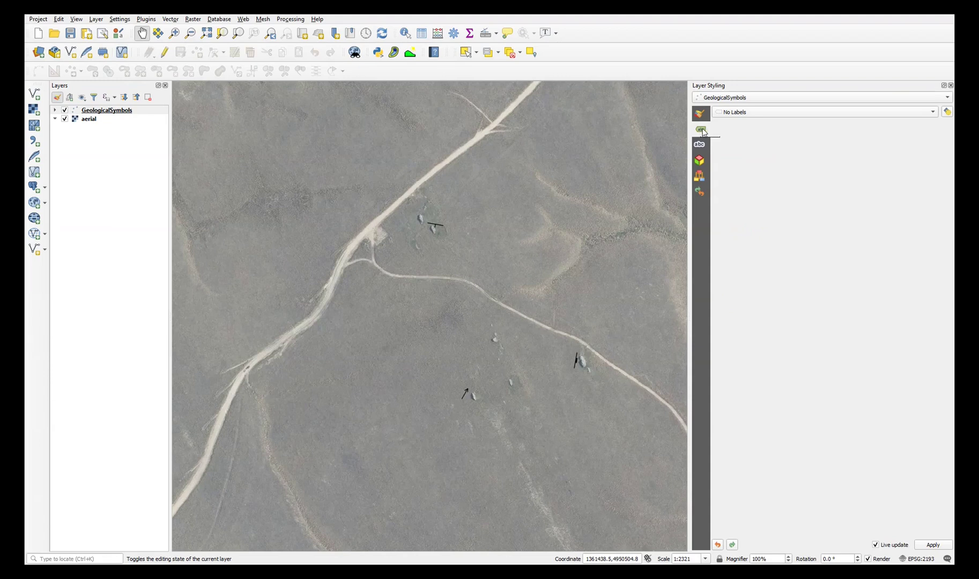
pyautogui.click(752, 115)
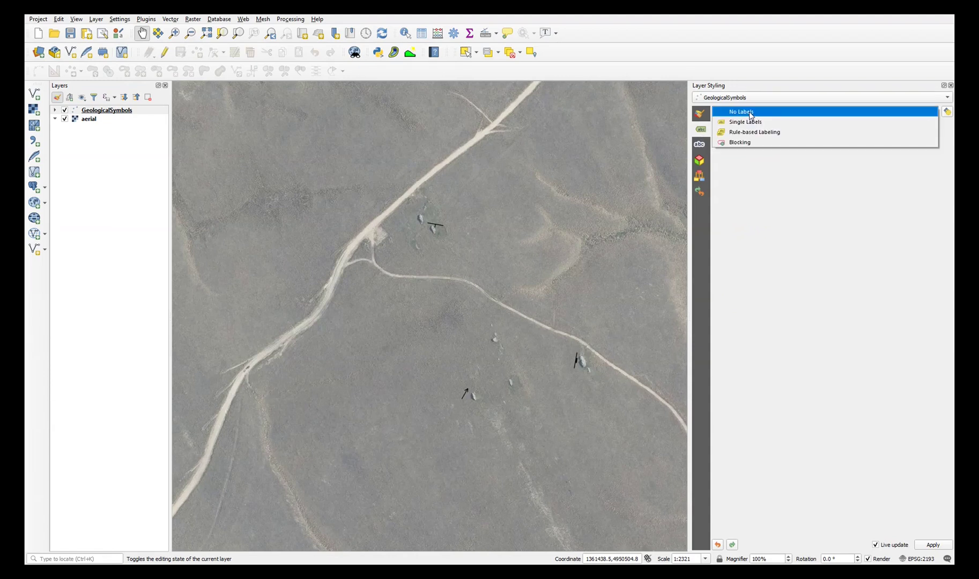
pyautogui.click(749, 121)
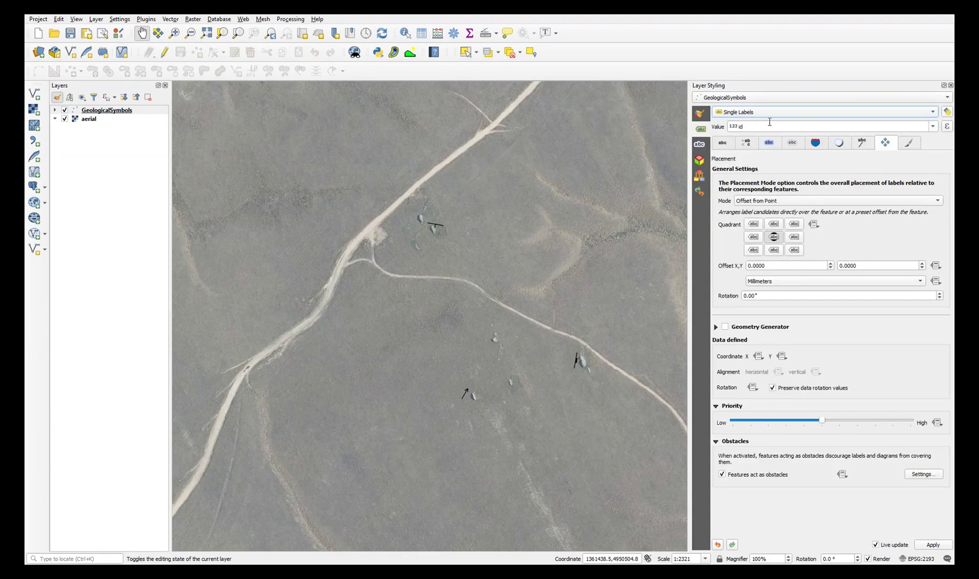
pyautogui.click(933, 127)
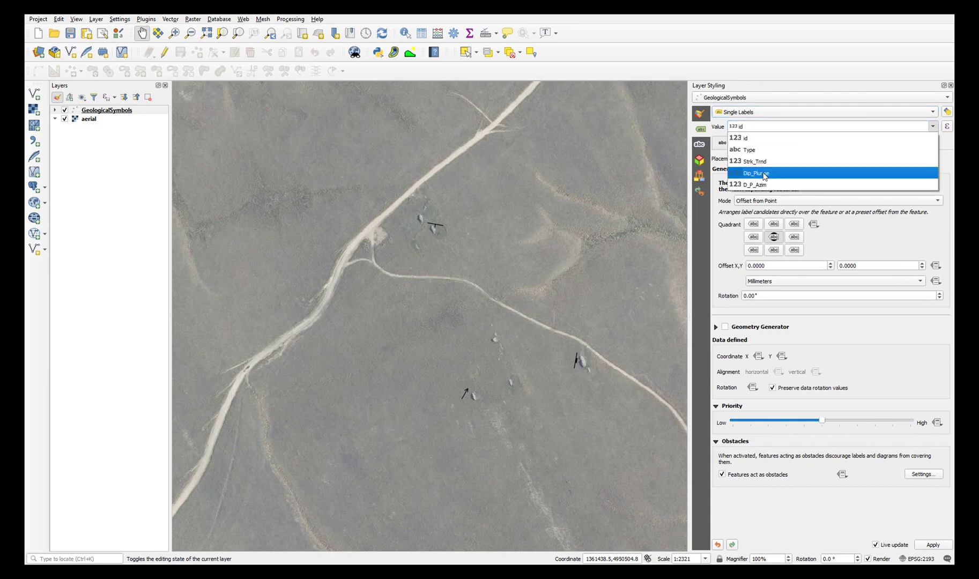
pyautogui.click(766, 174)
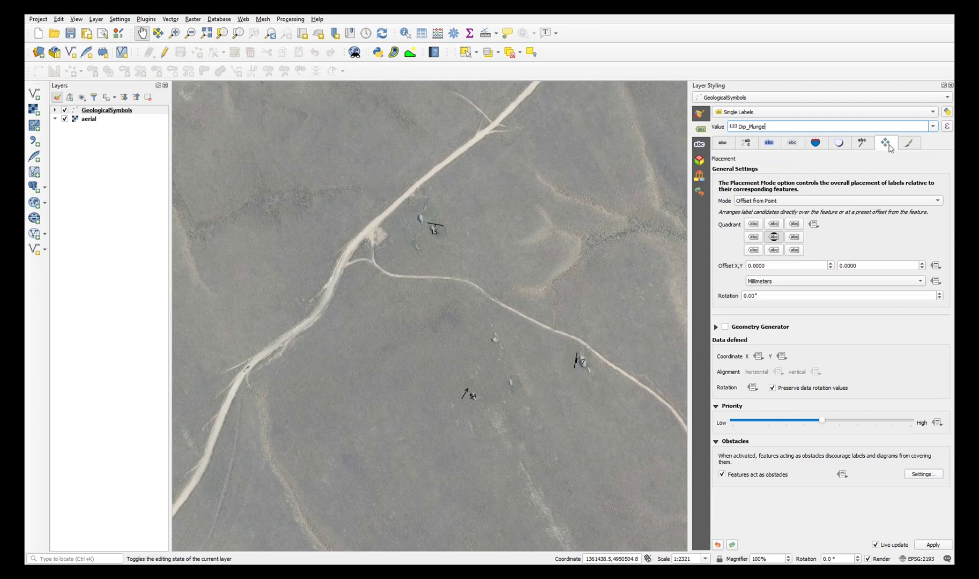
# Place labels Offset from Point and open the expression editor for the data-defined offset.
pyautogui.click(801, 201)
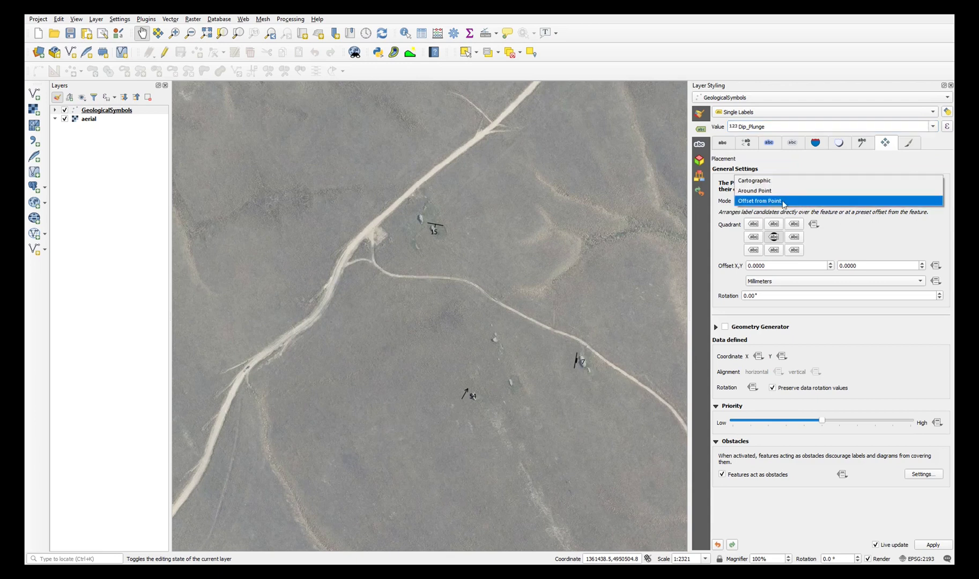
pyautogui.click(748, 202)
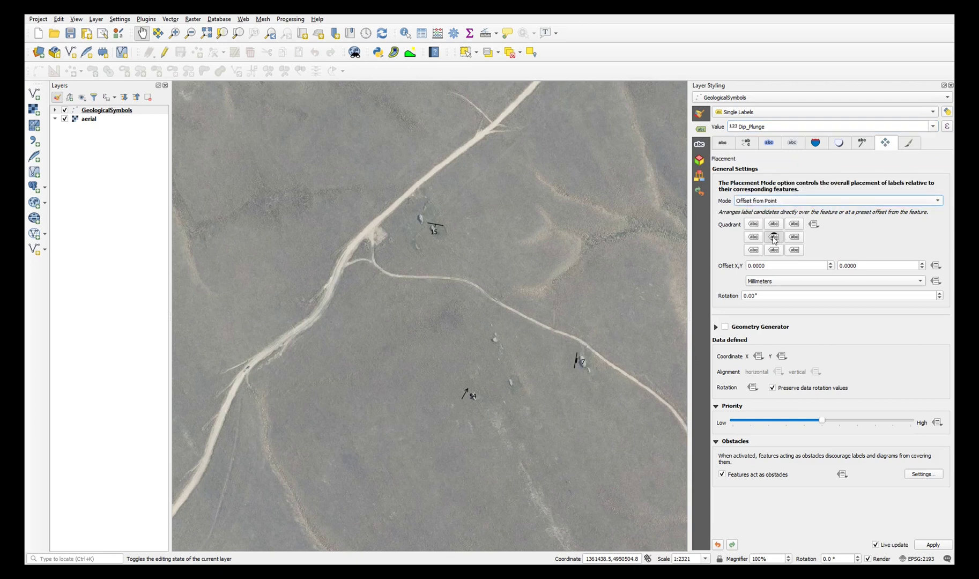
pyautogui.click(936, 265)
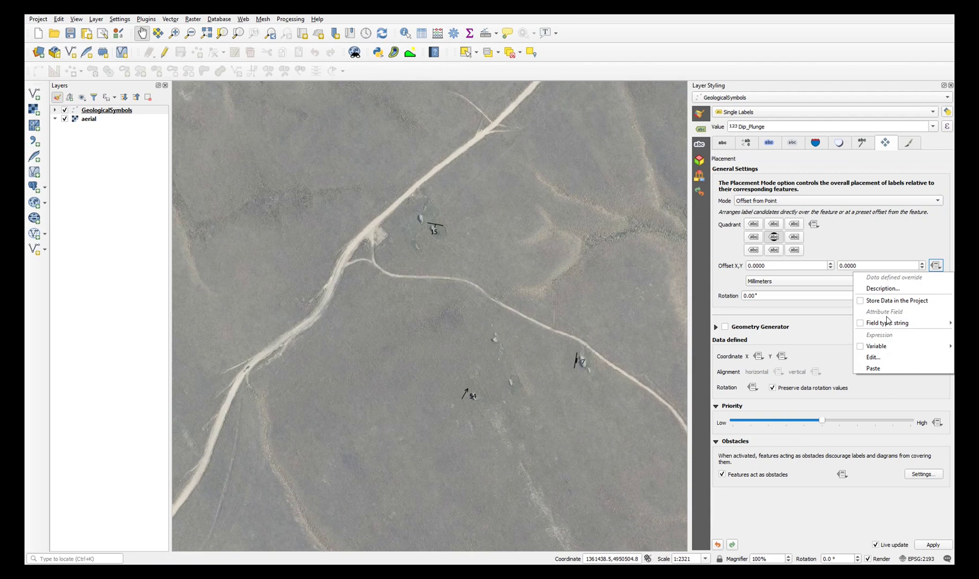
pyautogui.click(874, 357)
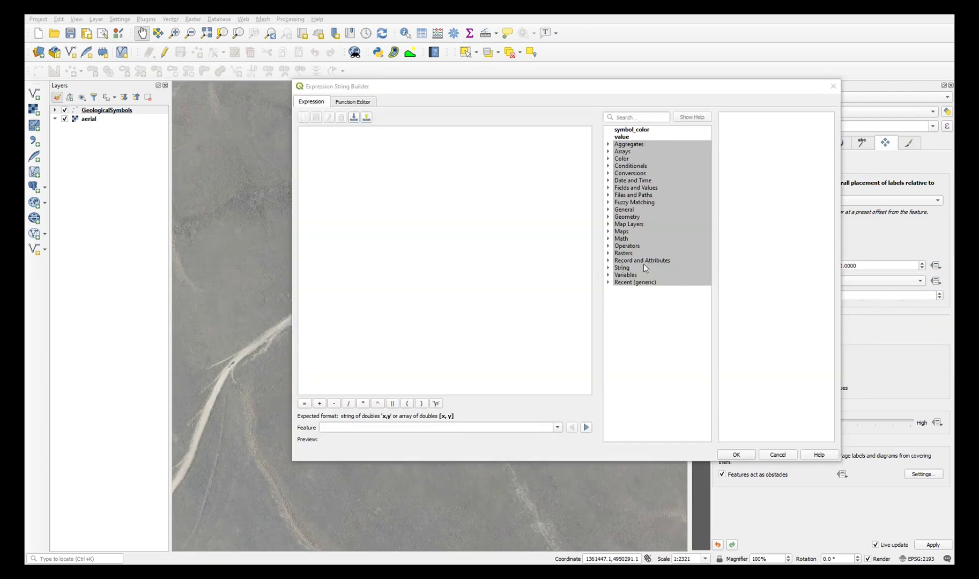
# Enter the offset expression sin(radians("D_P_Azim"))*2 || ',' || cos(radians("D_P_Azim"))*-2 and accept it.
pyautogui.click(345, 142)
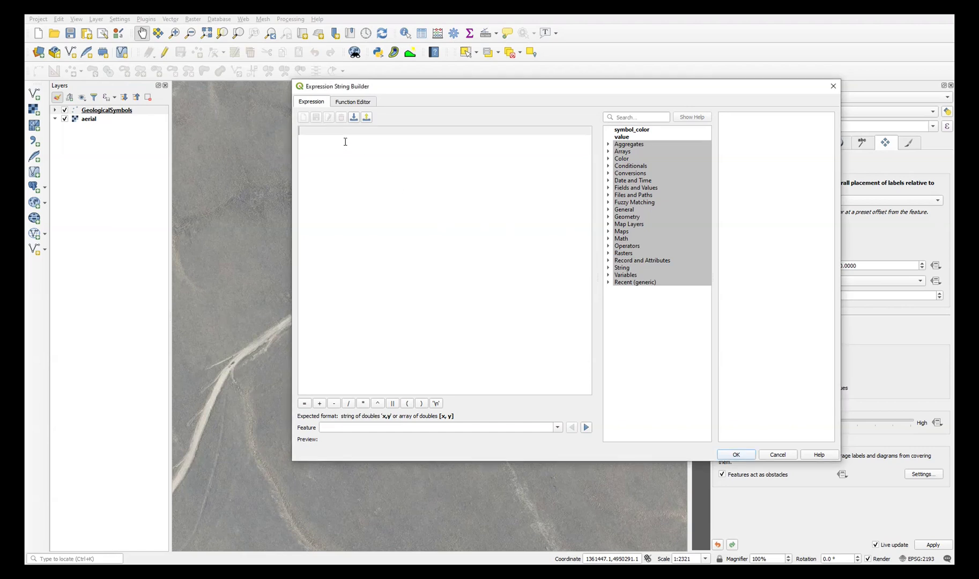
pyautogui.write('to_string (  (sin(radians("D_P_Azim")) * 2 )  ||\',\'||  (cos(radians(  "D_P_Azim"  )) * -2)  )')
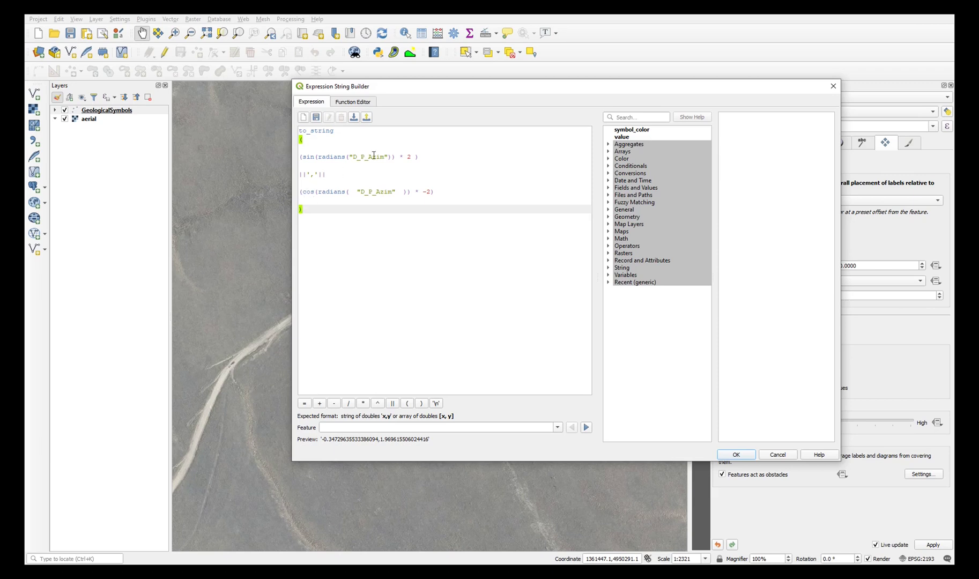
pyautogui.click(412, 156)
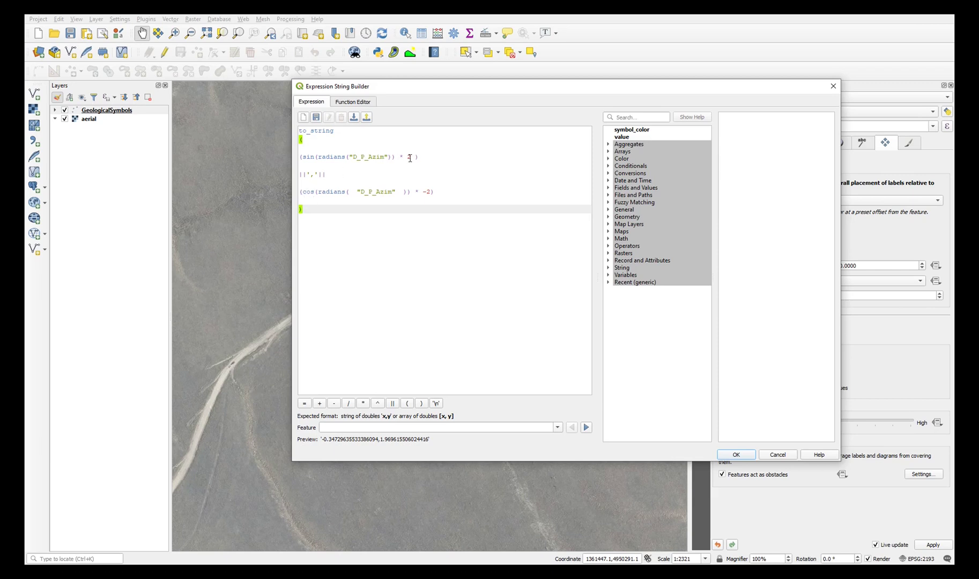
pyautogui.click(424, 192)
pyautogui.write('-')
pyautogui.click(733, 456)
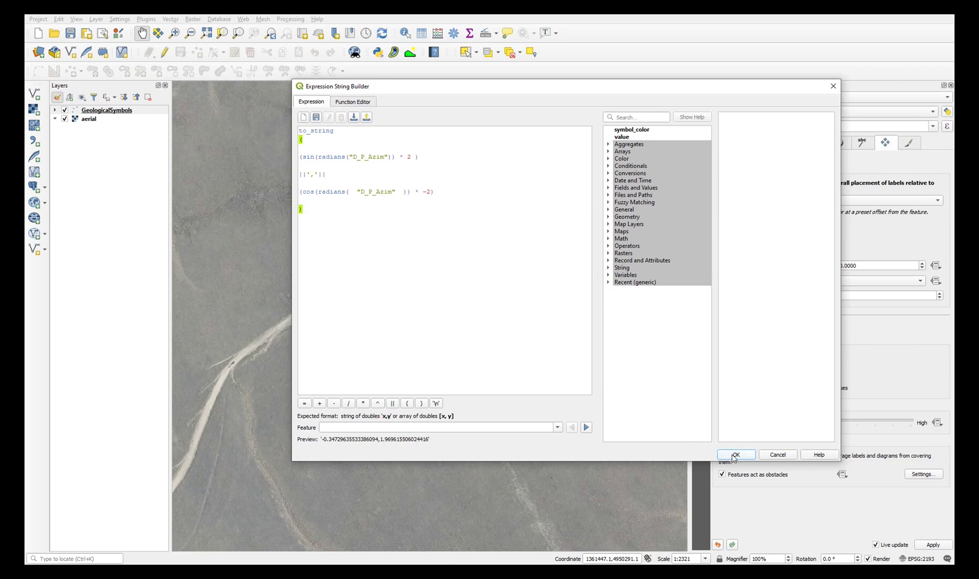
# Measure the label offset in Points and apply the label settings.
pyautogui.click(886, 282)
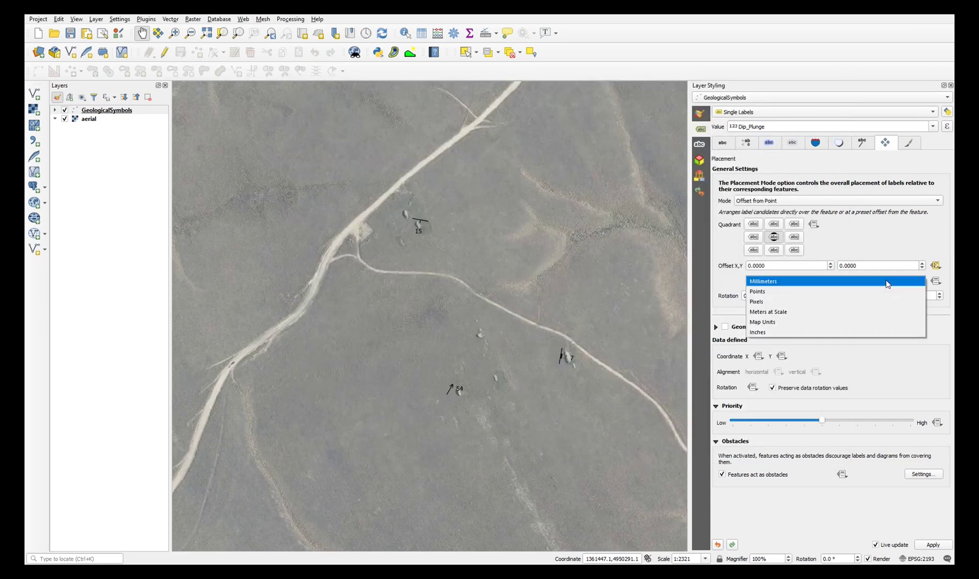
pyautogui.click(859, 291)
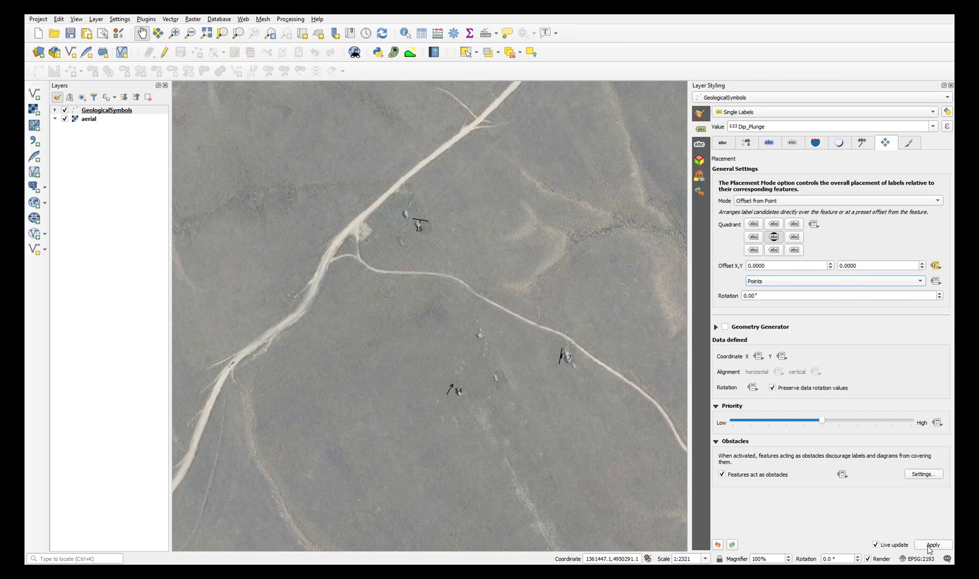
pyautogui.click(930, 548)
# Pan and zoom the map to inspect the Dip_Plunge labels 15, 7 and 54 beside their symbols.
pyautogui.moveTo(487, 324); pyautogui.dragTo(380, 295)
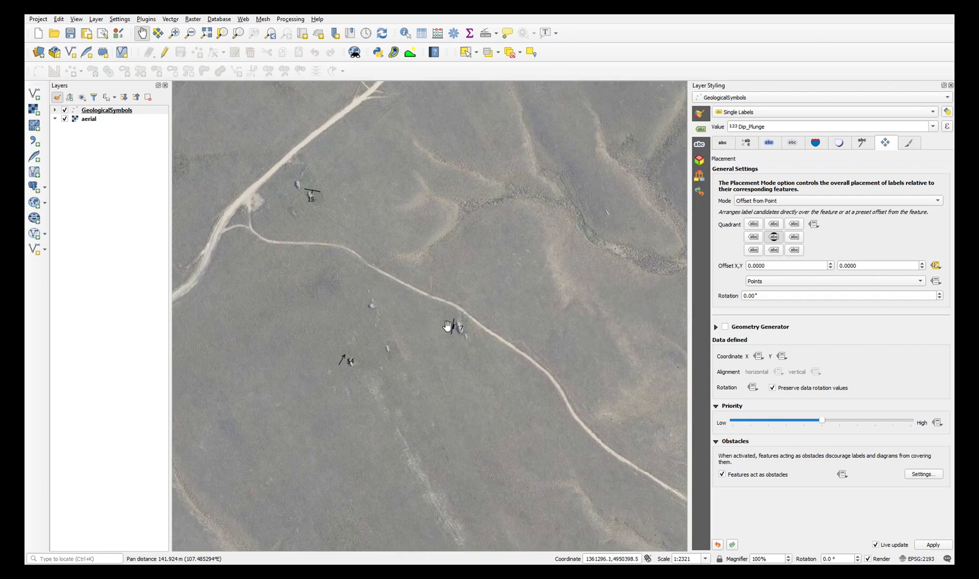
pyautogui.scroll(2, 448, 325)
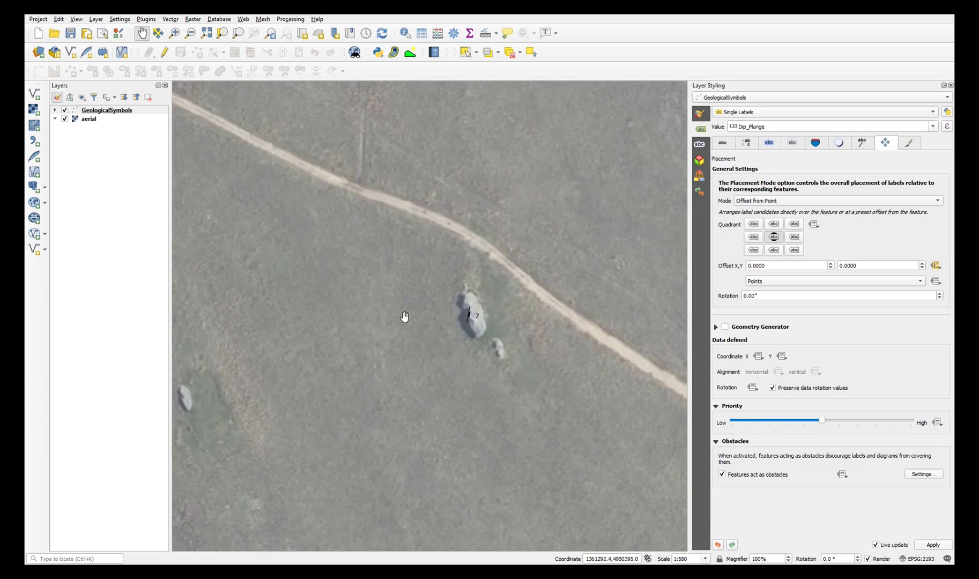
pyautogui.moveTo(339, 350); pyautogui.dragTo(555, 286)
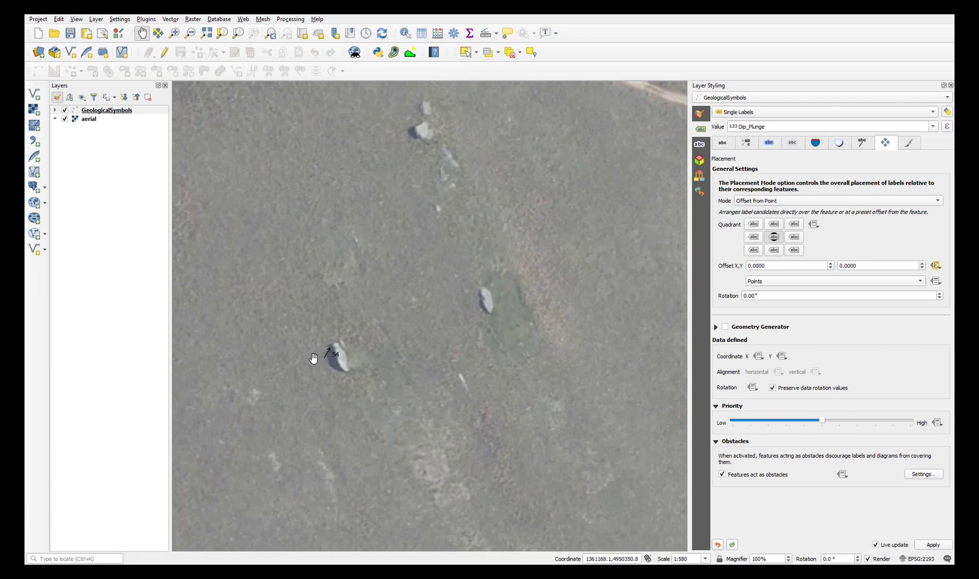
pyautogui.moveTo(386, 214); pyautogui.dragTo(376, 403)
pyautogui.scroll(-2, 376, 402)
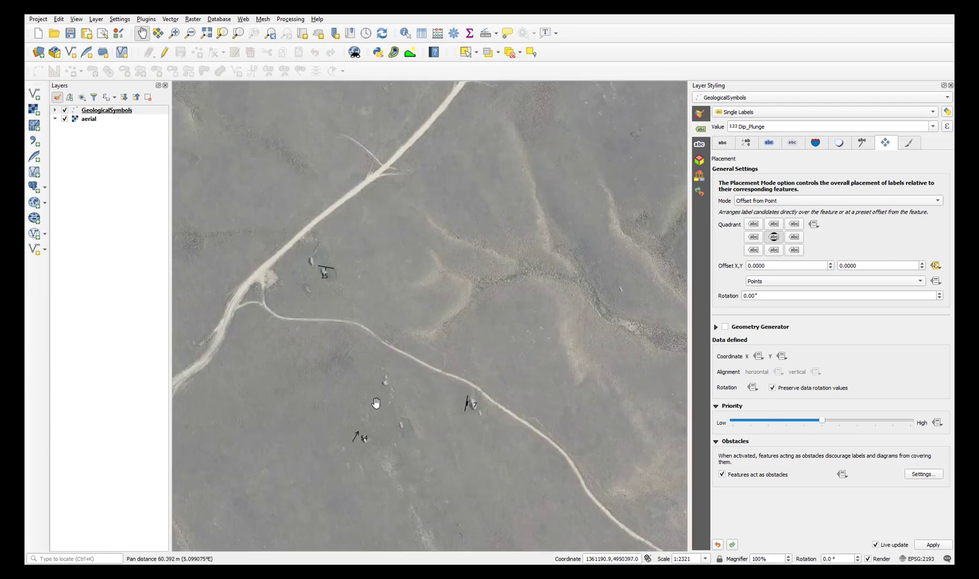